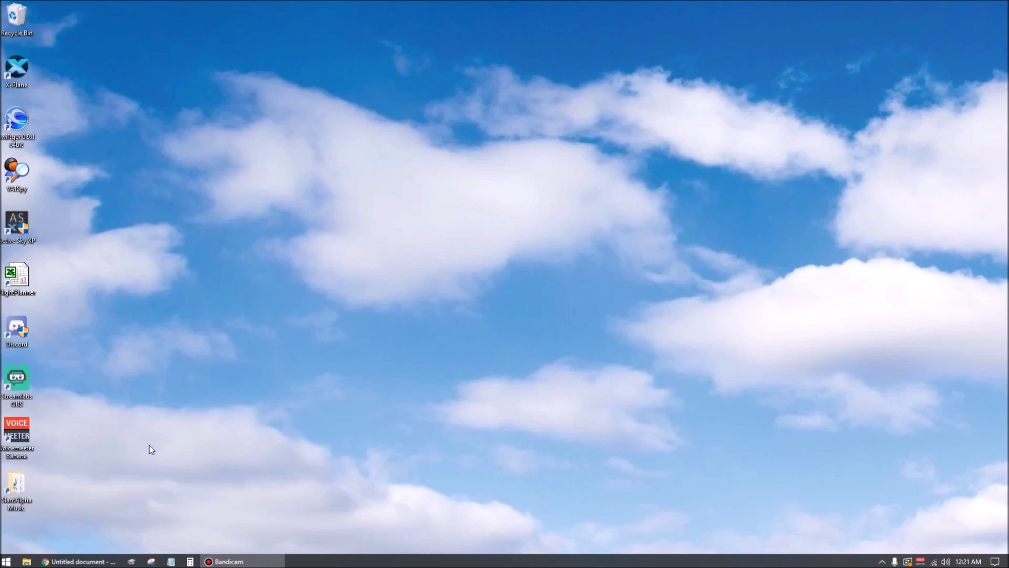
- Browse in File Explorer to C:\X-Plane 11\Resources\plugins
click(26, 561)
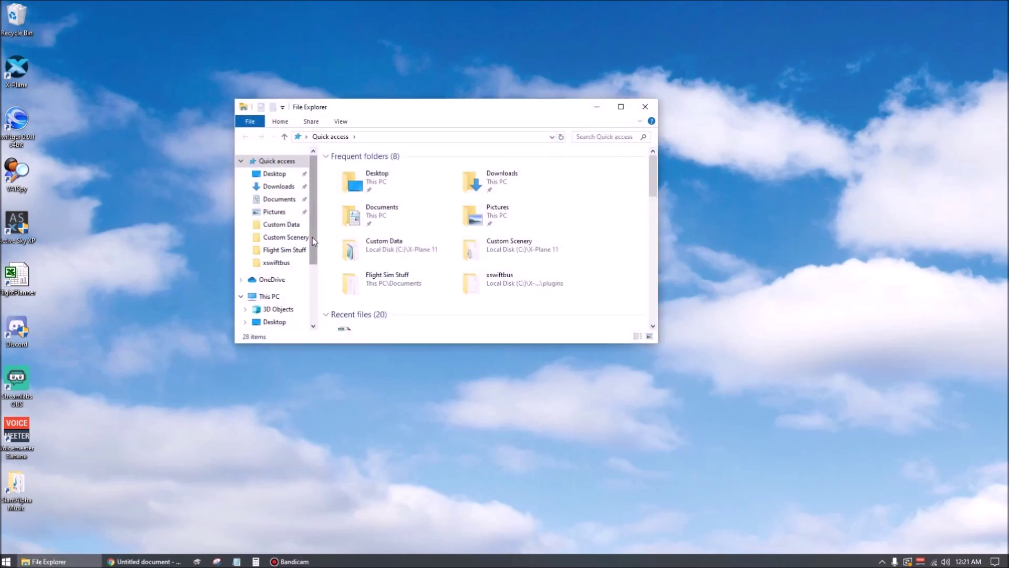
scroll(312, 237, down, 2)
click(279, 315)
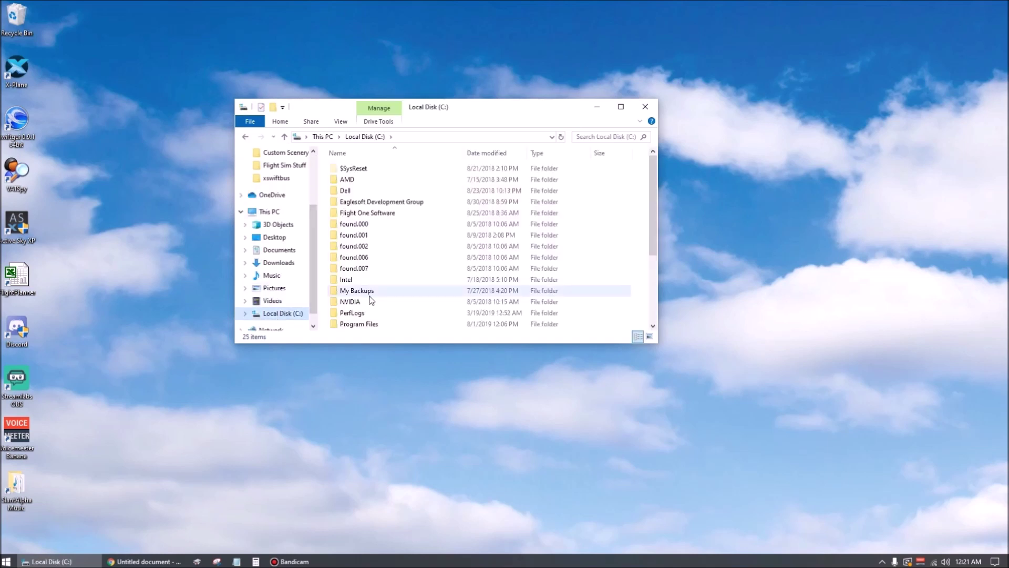
scroll(370, 294, down, 4)
double_click(363, 305)
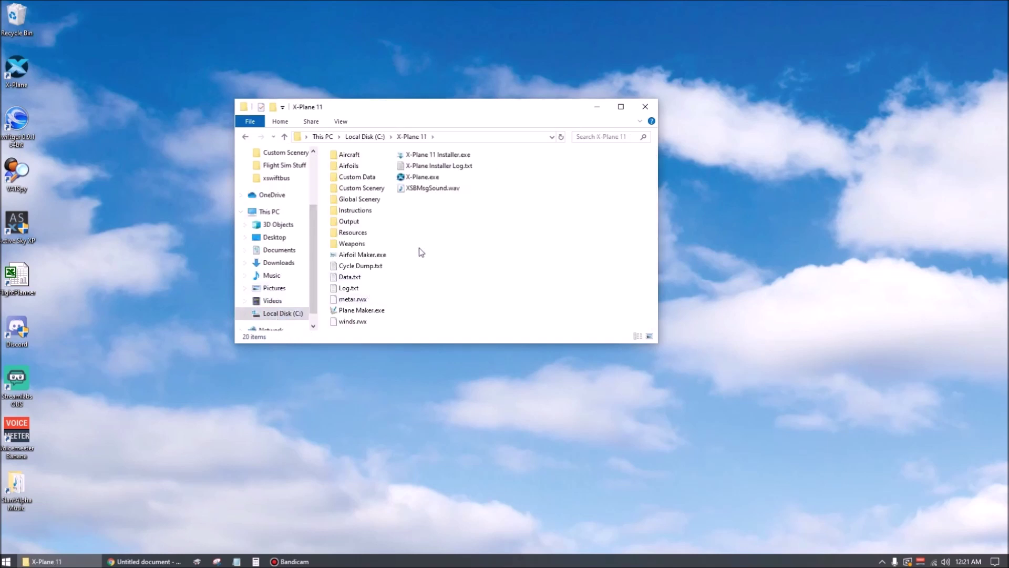
double_click(360, 233)
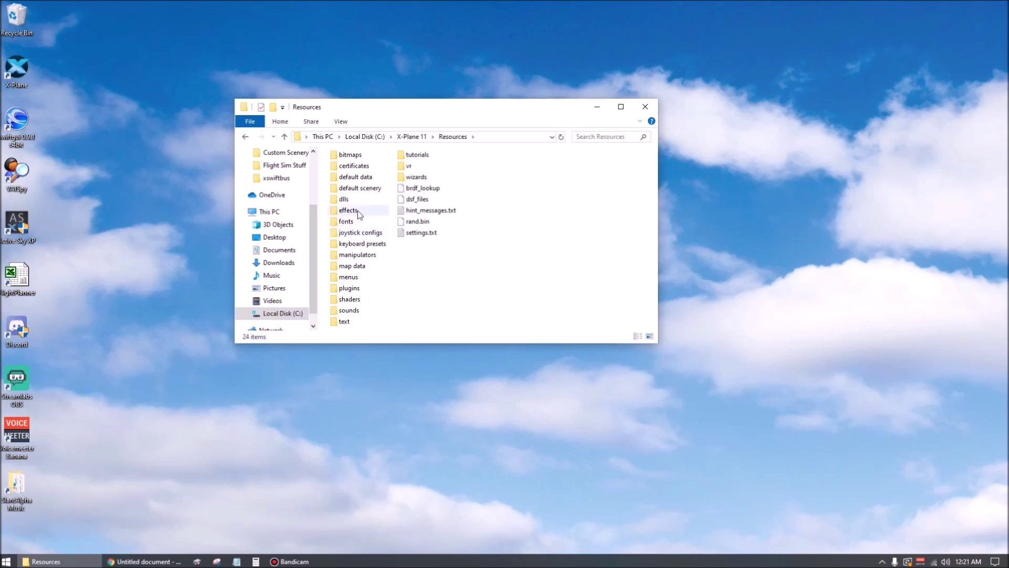
click(355, 290)
double_click(355, 291)
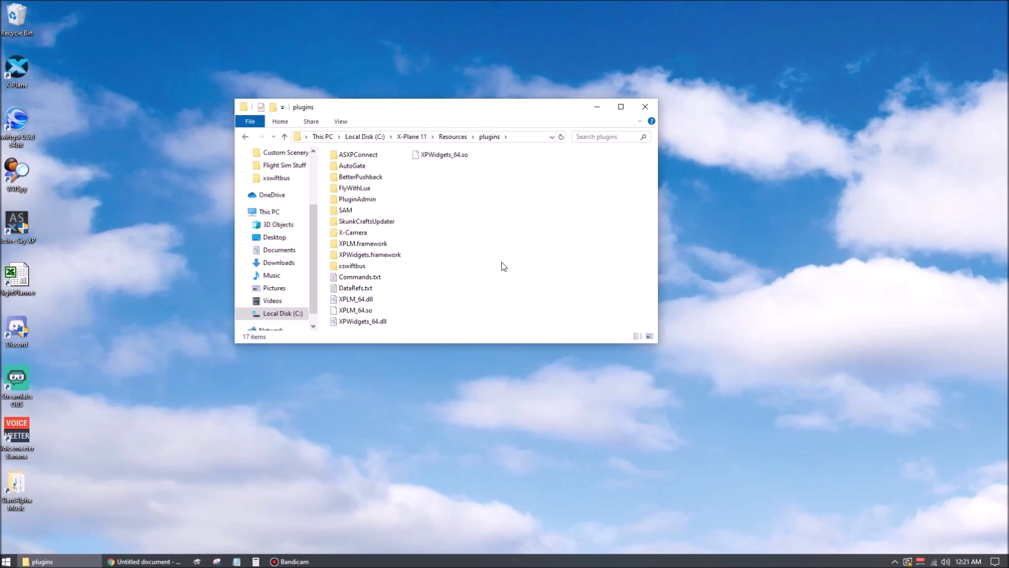
- Move the xswiftbus folder to the desktop, close Explorer, and place the xPilot installer there
click(356, 268)
drag(357, 270, 964, 52)
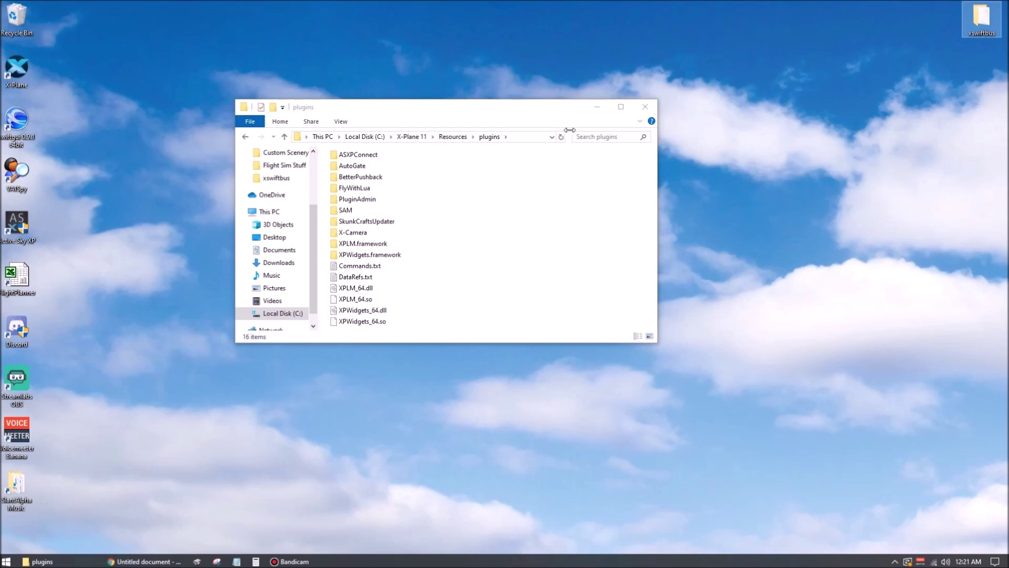
click(651, 109)
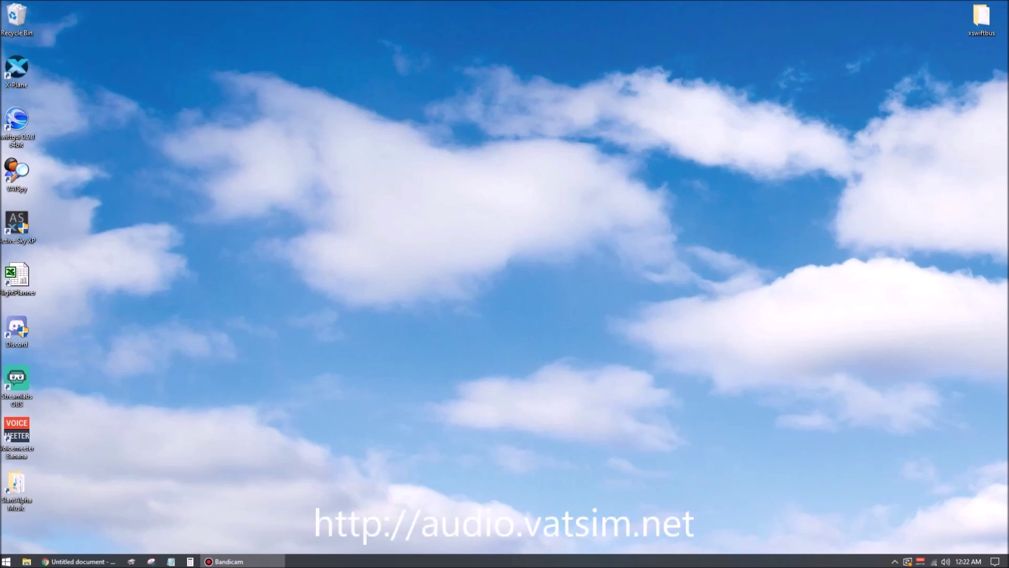
drag(814, 224, 542, 226)
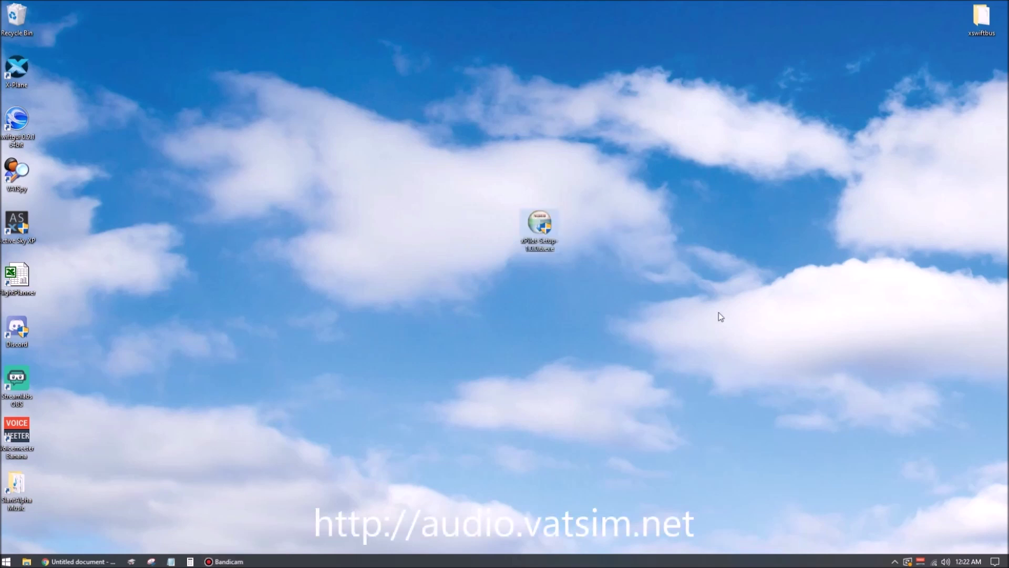
- Run the xPilot installer with default components and choose to browse for the X-Plane root folder
double_click(542, 223)
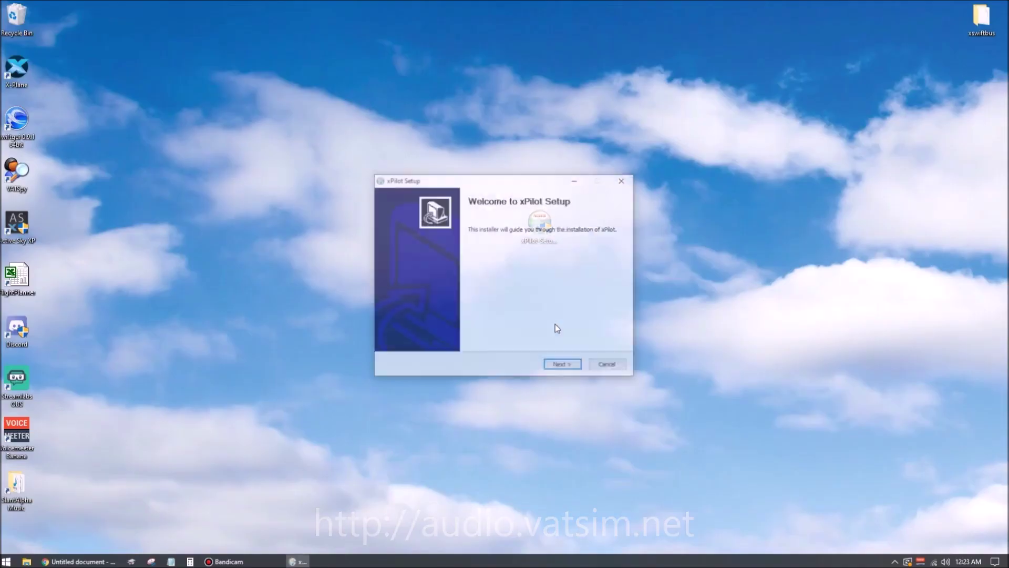
click(554, 368)
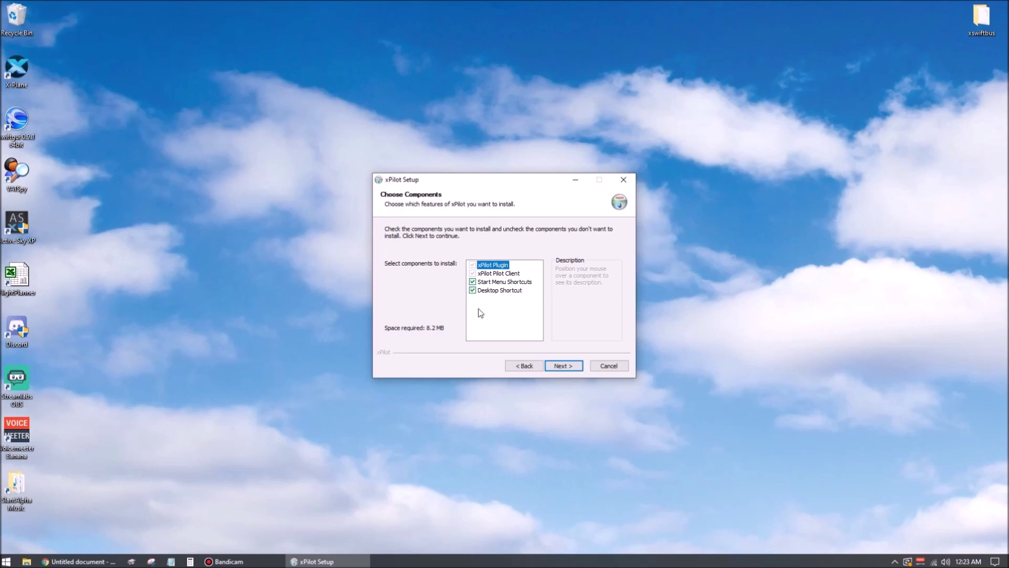
click(562, 368)
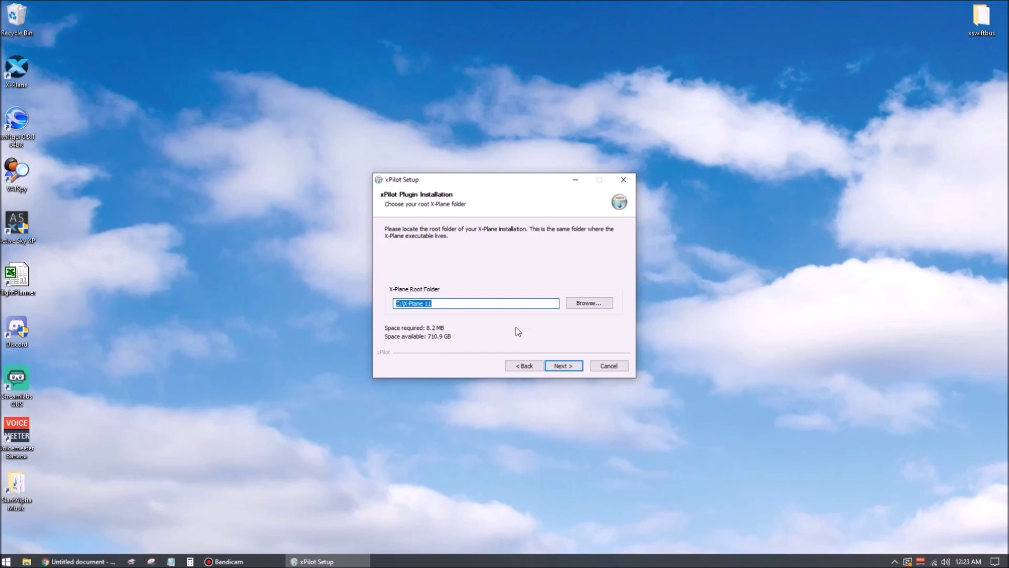
click(588, 306)
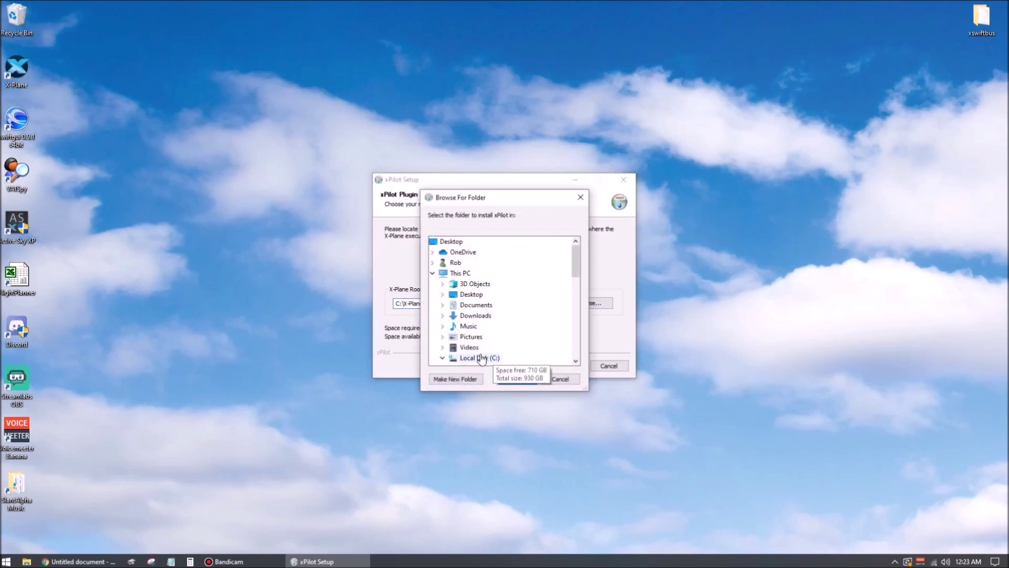
- Choose C:\X-Plane 11 as the X-Plane root folder
click(492, 358)
scroll(577, 284, down, 10)
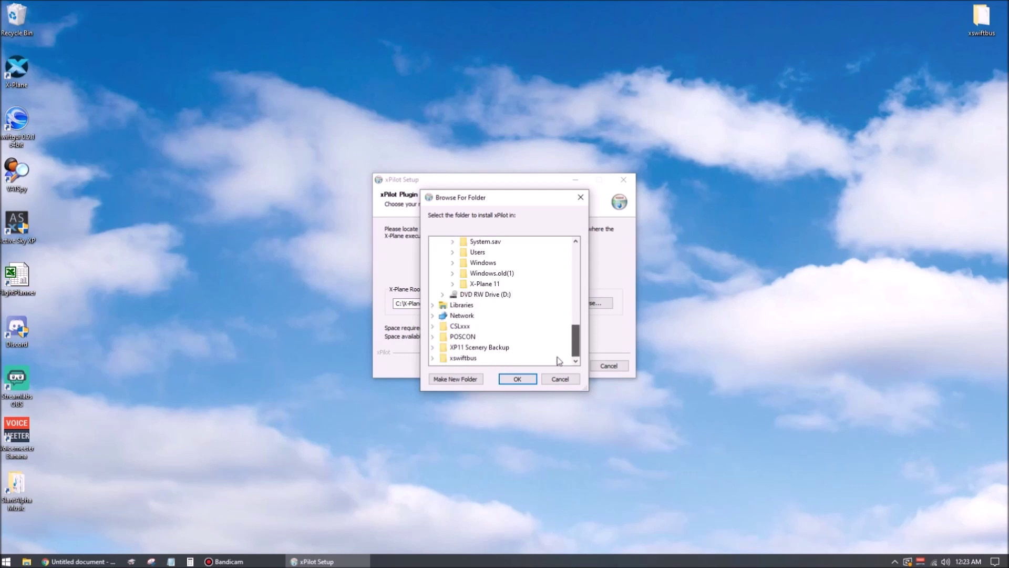
click(481, 301)
click(518, 378)
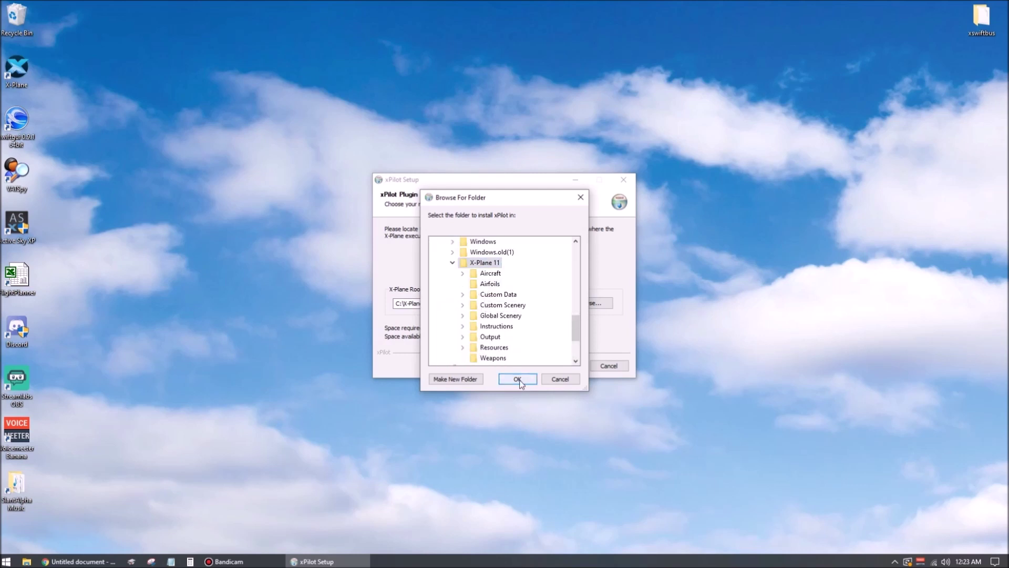
- Install with the default client location, untick Start xPilot, and finish setup
click(568, 366)
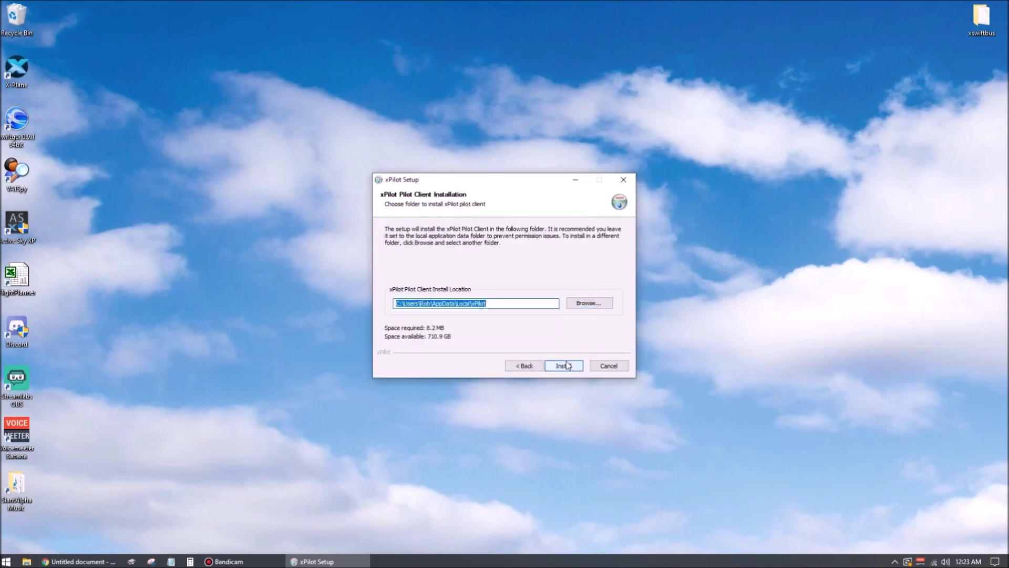
click(491, 303)
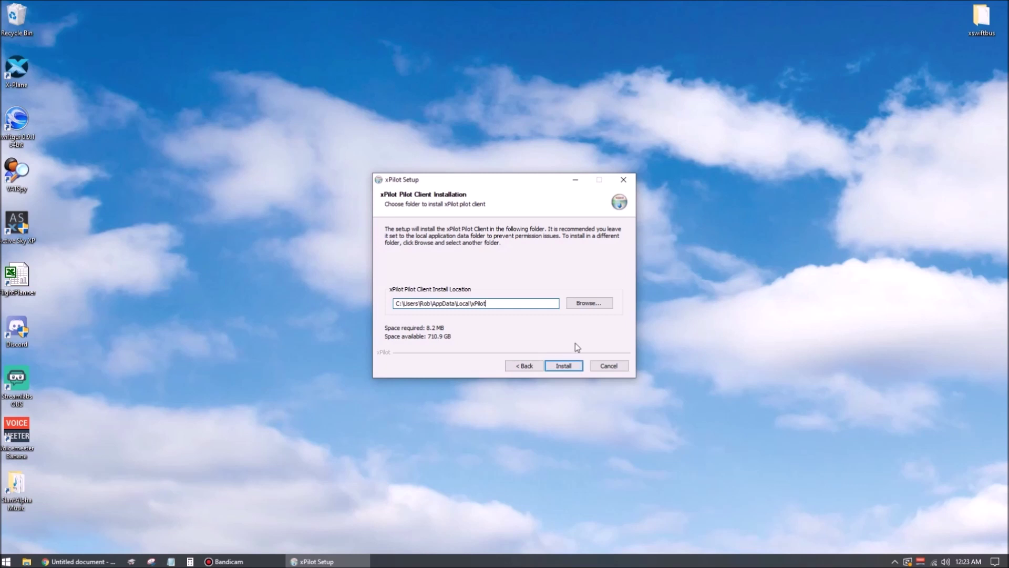
click(564, 365)
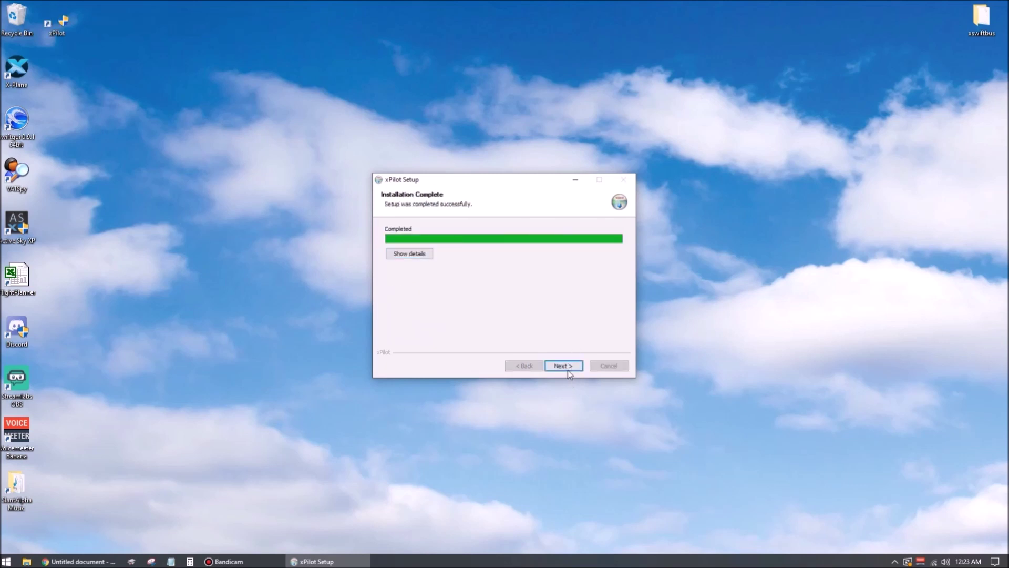
click(564, 366)
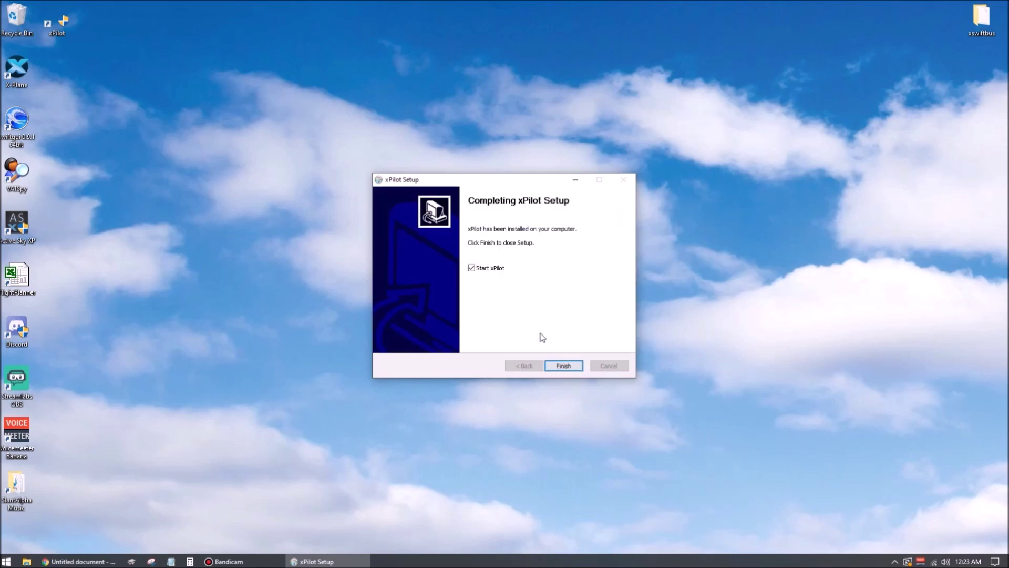
click(472, 268)
click(561, 366)
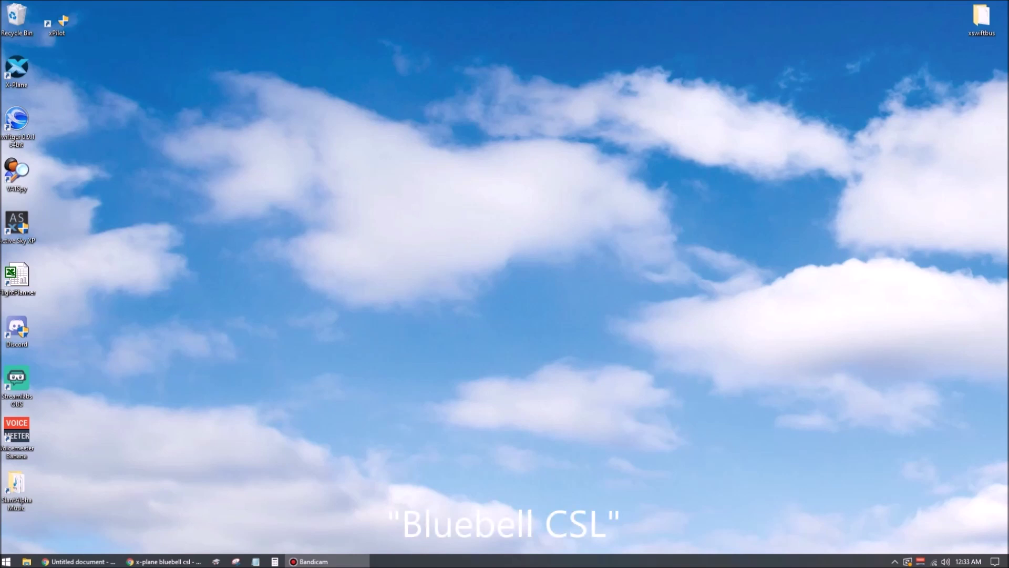
- Open the "Bluebell" OBJ8 CSL packages result on forums.x-plane.org from the Chrome search results
key(alt+Tab)
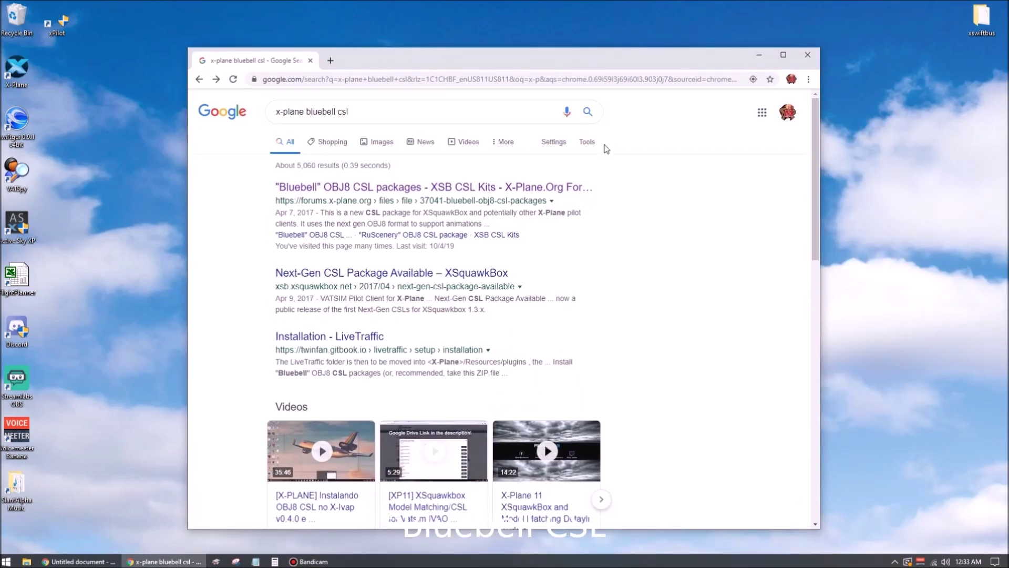
click(542, 188)
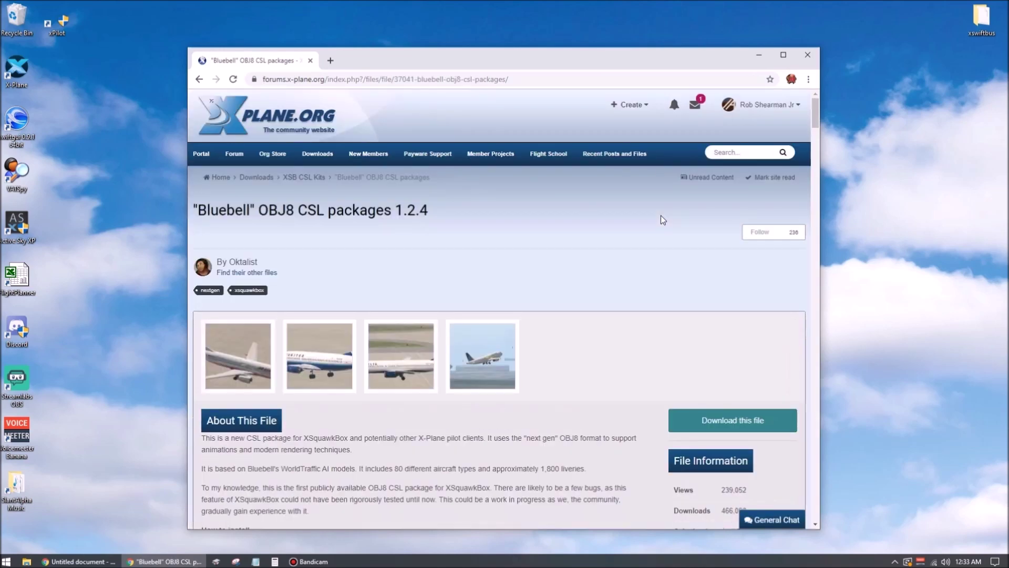
- Open the Download your files list for the Bluebell CSL packages
scroll(709, 275, down, 3)
click(709, 273)
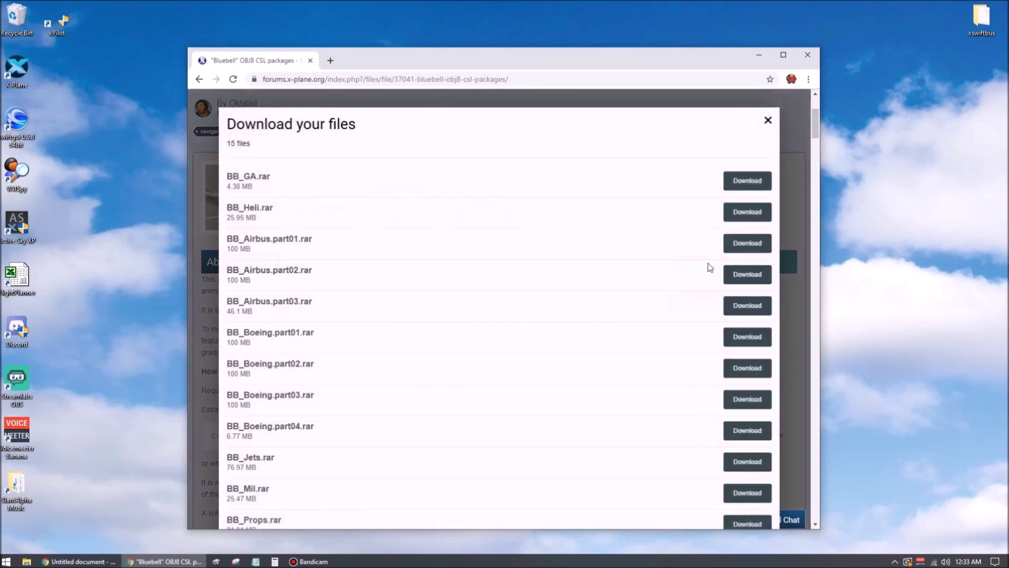
scroll(674, 237, down, 3)
scroll(620, 237, down, 2)
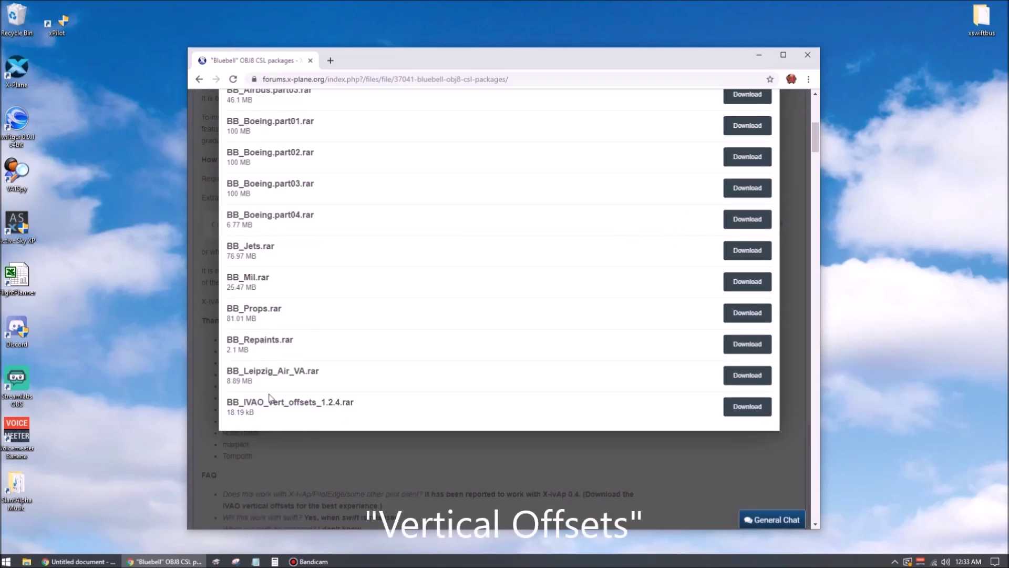
scroll(545, 300, up, 3)
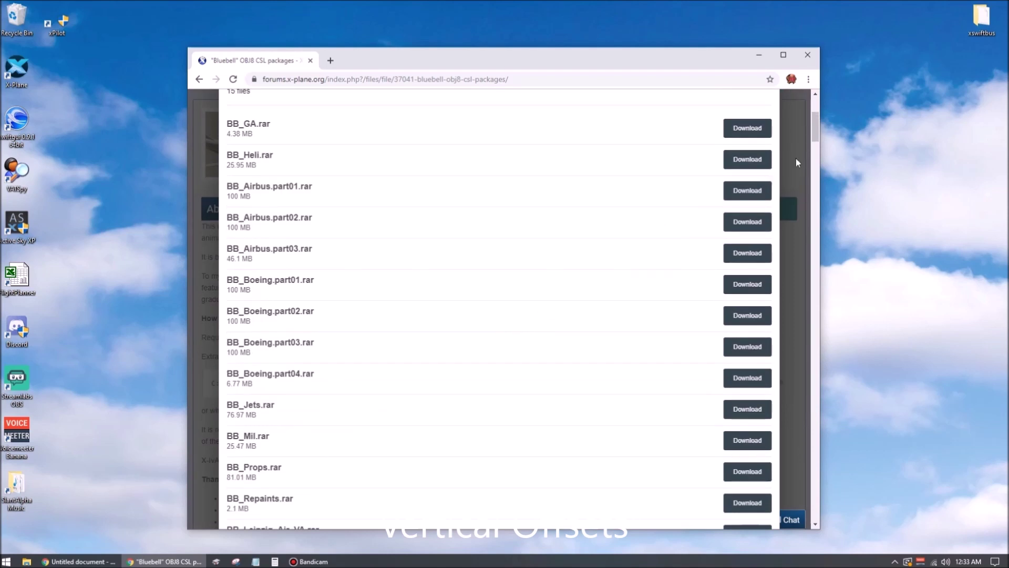
- Create a new desktop folder named CSL
right_click(868, 119)
mouse_move(891, 217)
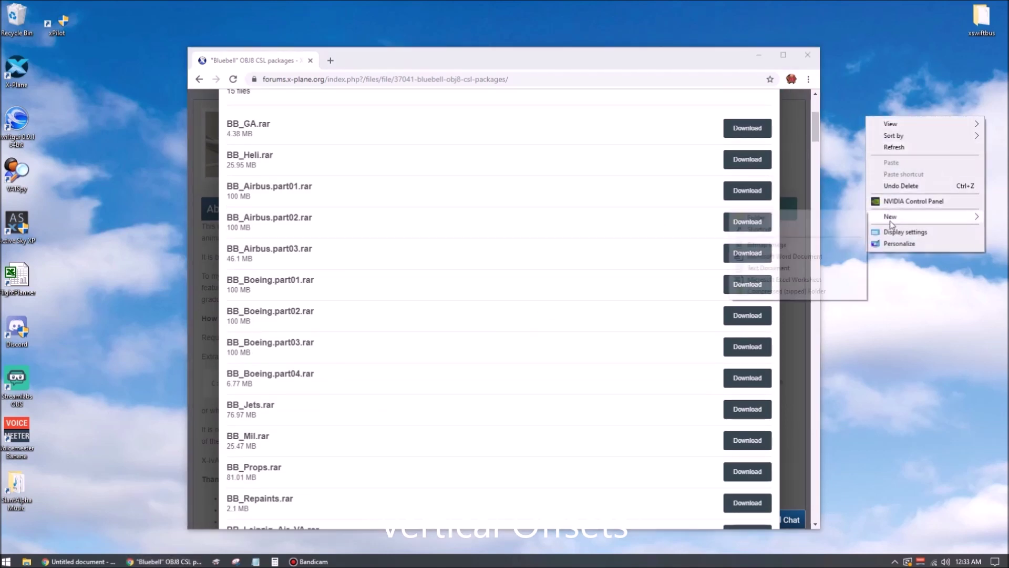
click(853, 218)
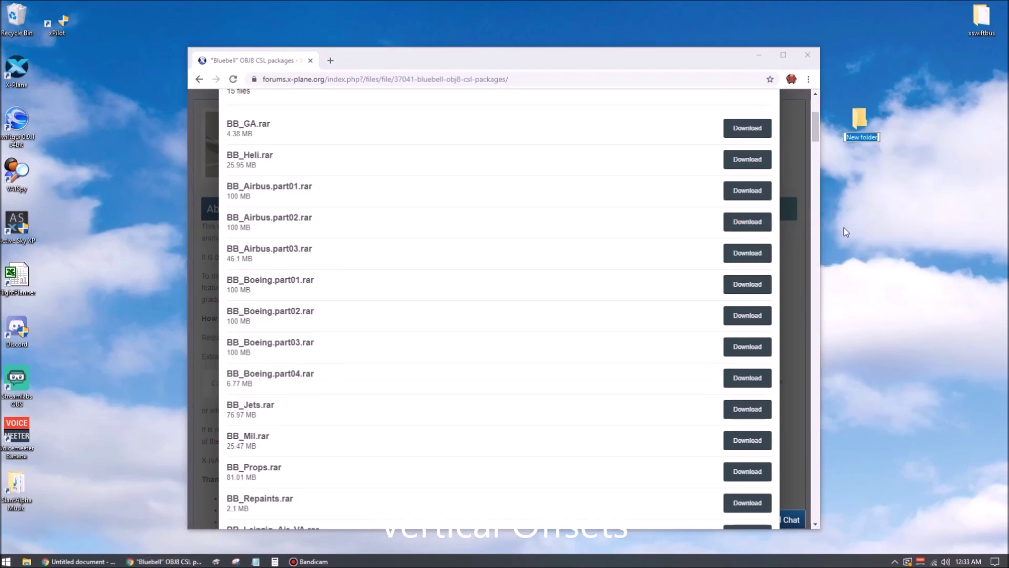
text(CSL)
key(Return)
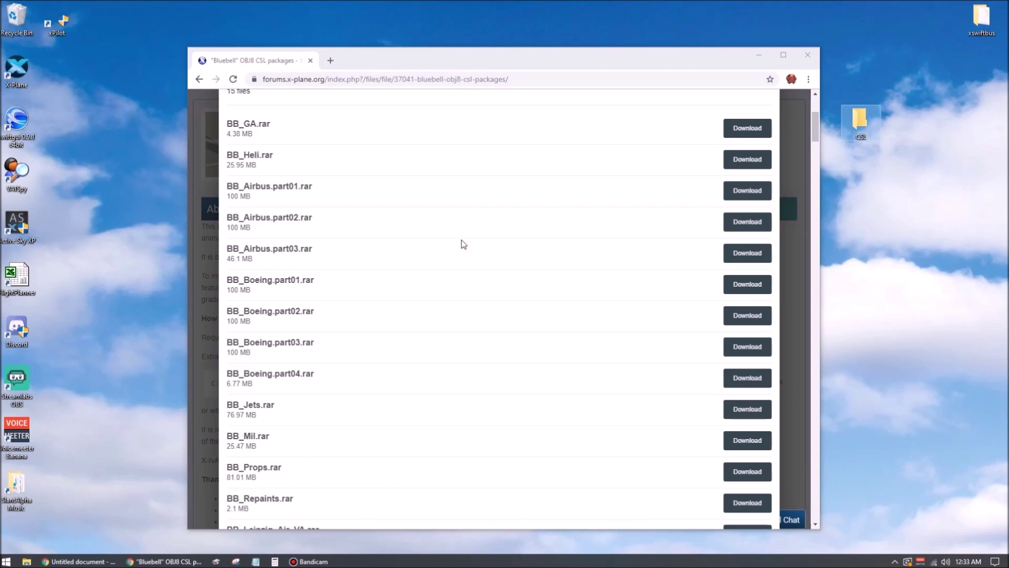
- Scroll through the 15 .rar files, from BB_GA.rar to BB_IVAO_vert_offsets_1.2.4.rar
scroll(464, 244, up, 1)
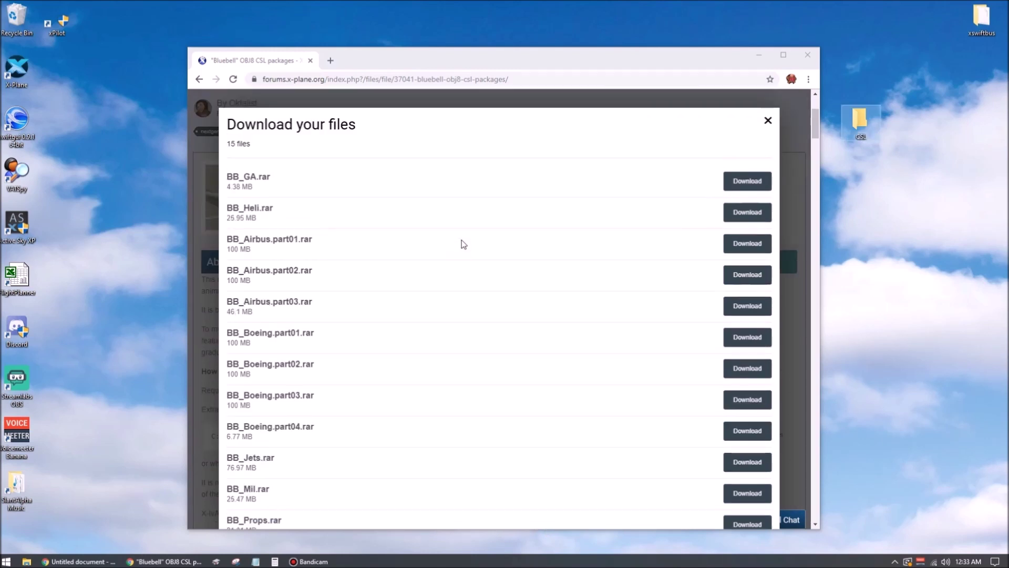
scroll(464, 244, down, 3)
scroll(461, 244, up, 3)
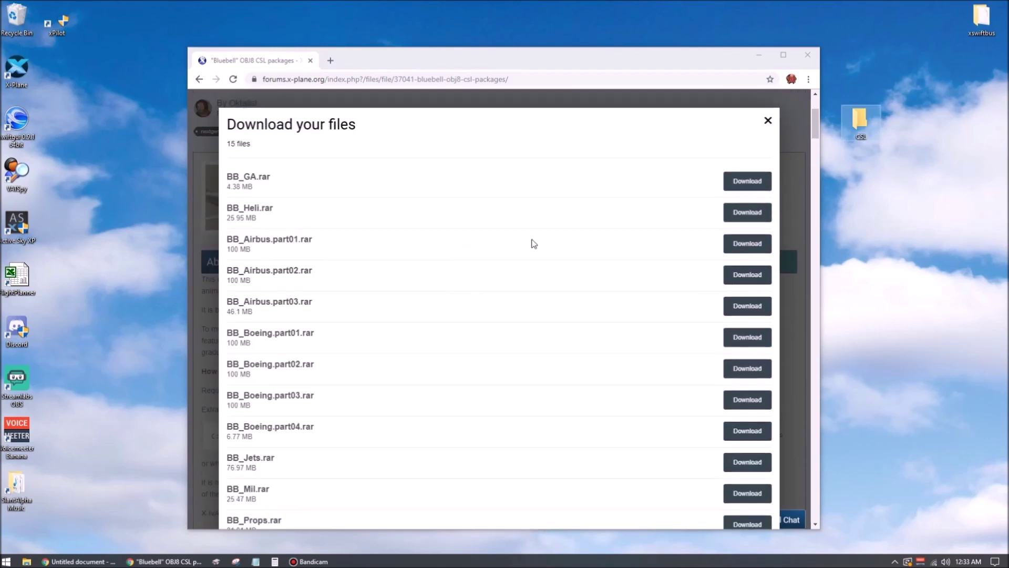
scroll(582, 250, down, 3)
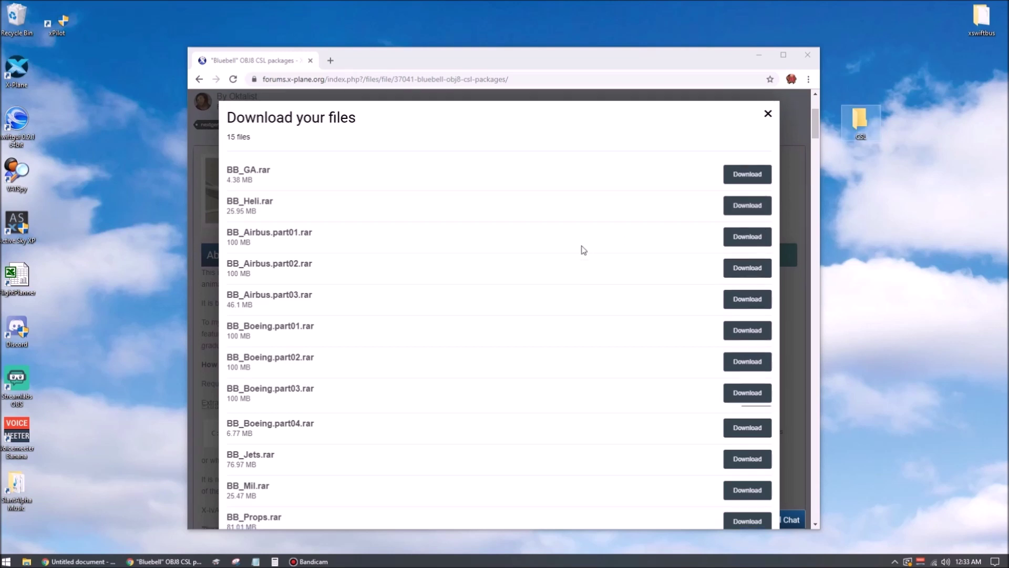
scroll(568, 261, down, 1)
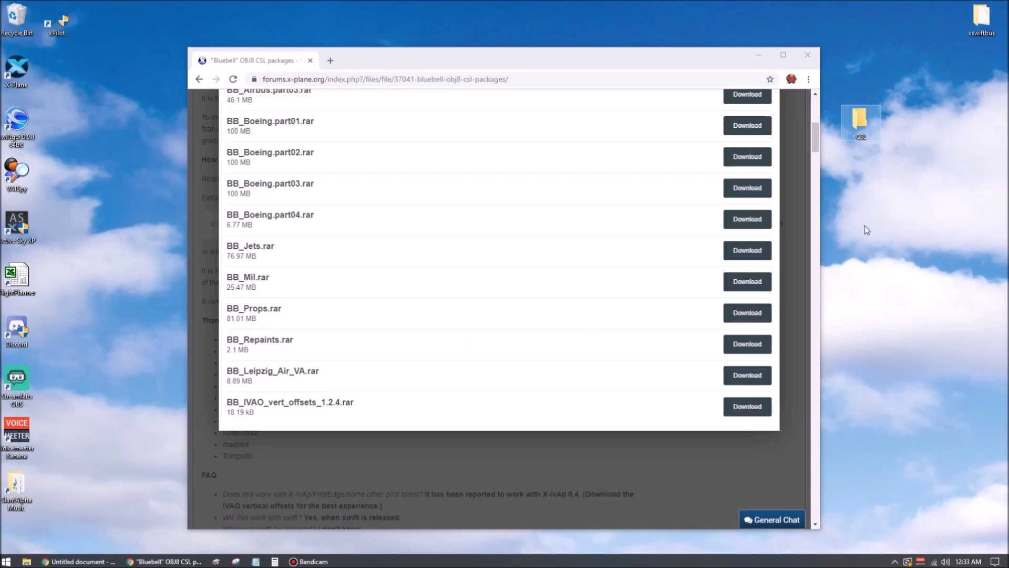
scroll(584, 268, up, 3)
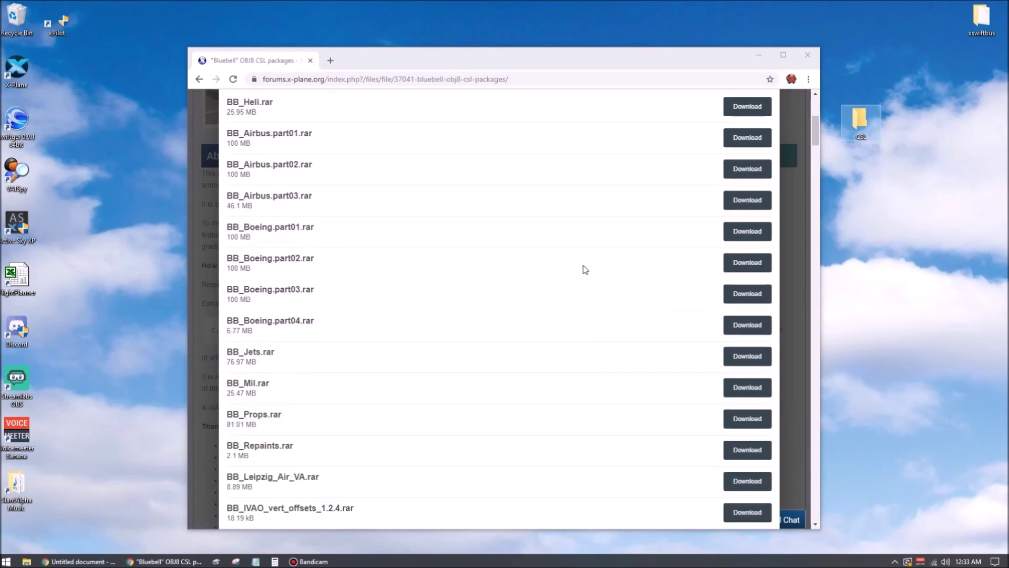
scroll(583, 269, up, 2)
scroll(542, 244, up, 2)
scroll(543, 243, down, 2)
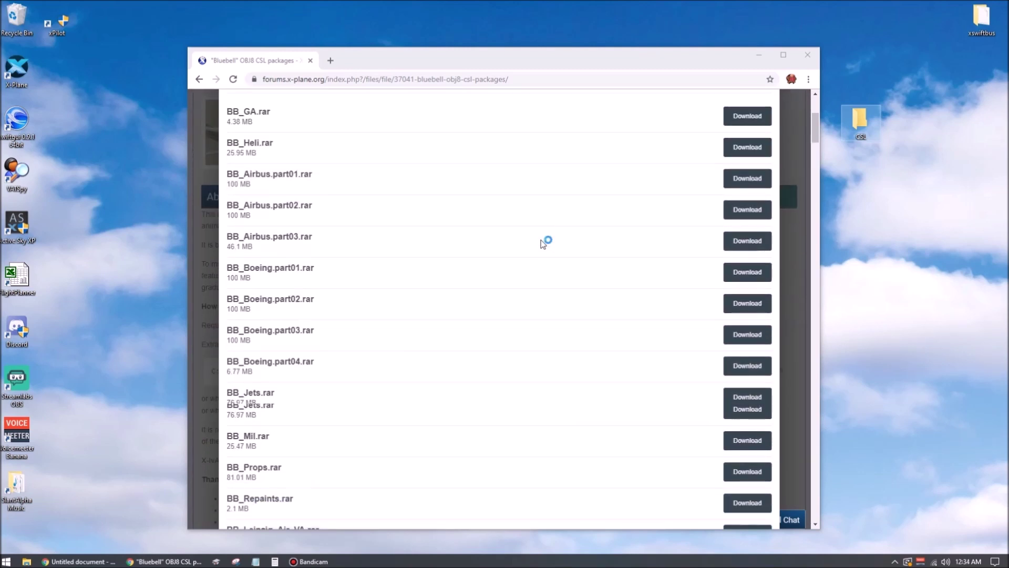
scroll(543, 244, down, 2)
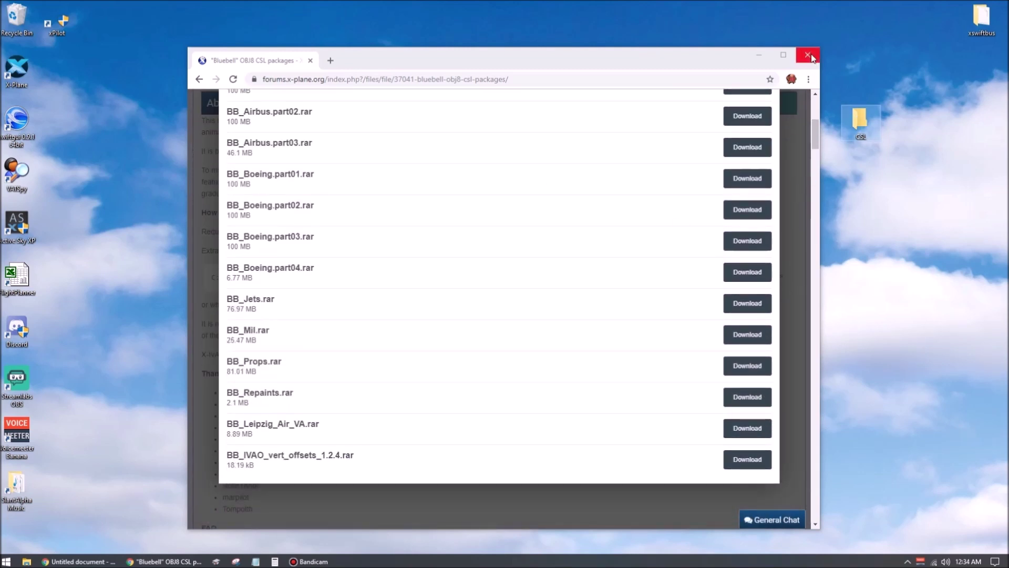
- Download the BB_IVAO_vert_offsets archive and put it on the desktop beside the open CSL folder
double_click(867, 121)
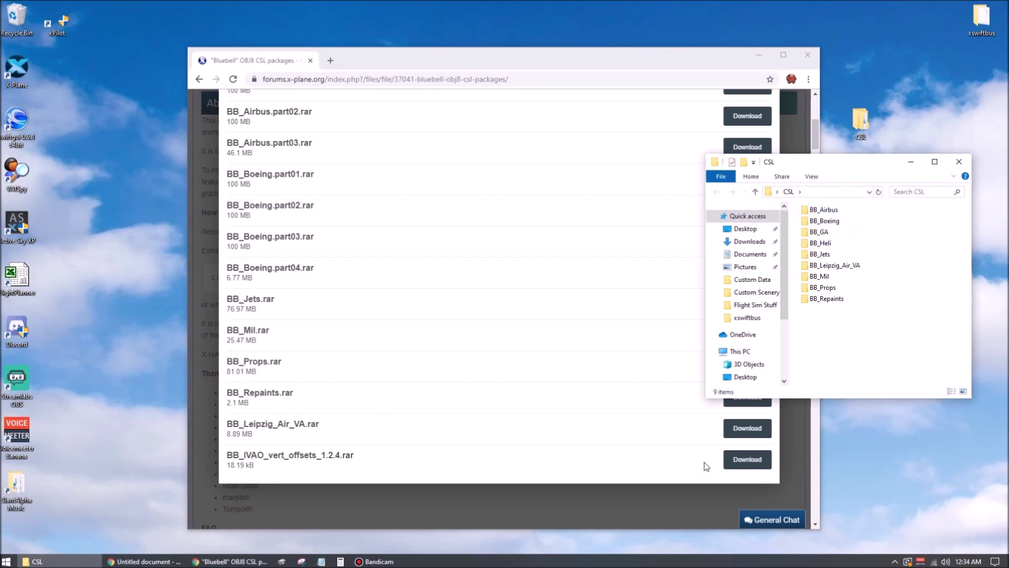
click(746, 459)
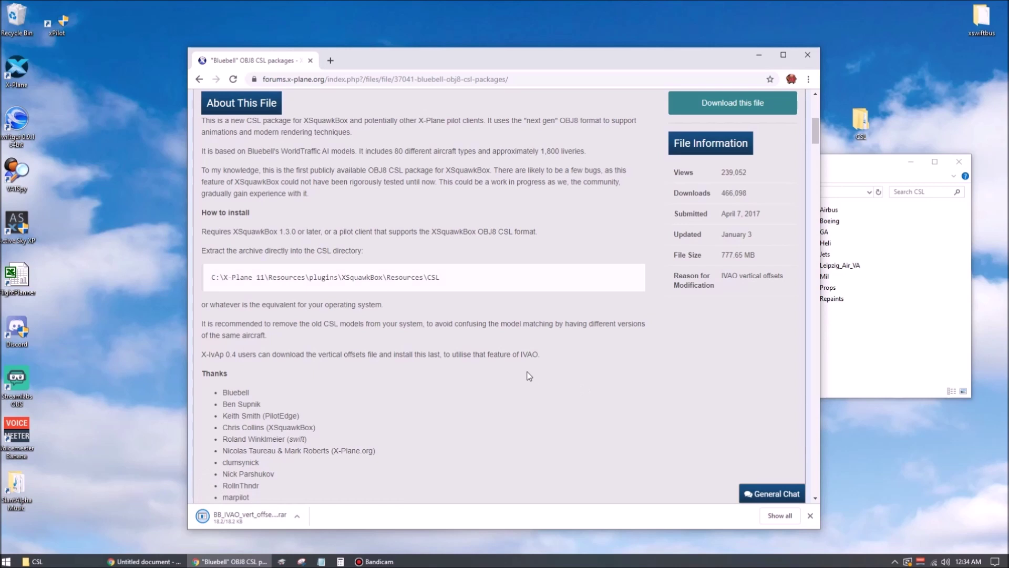
drag(263, 518, 886, 462)
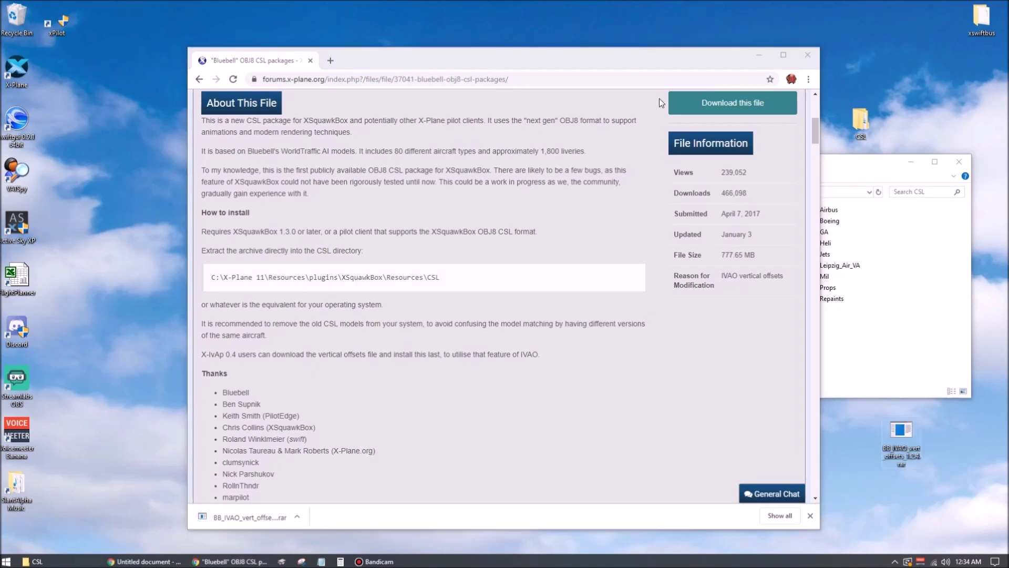
click(758, 54)
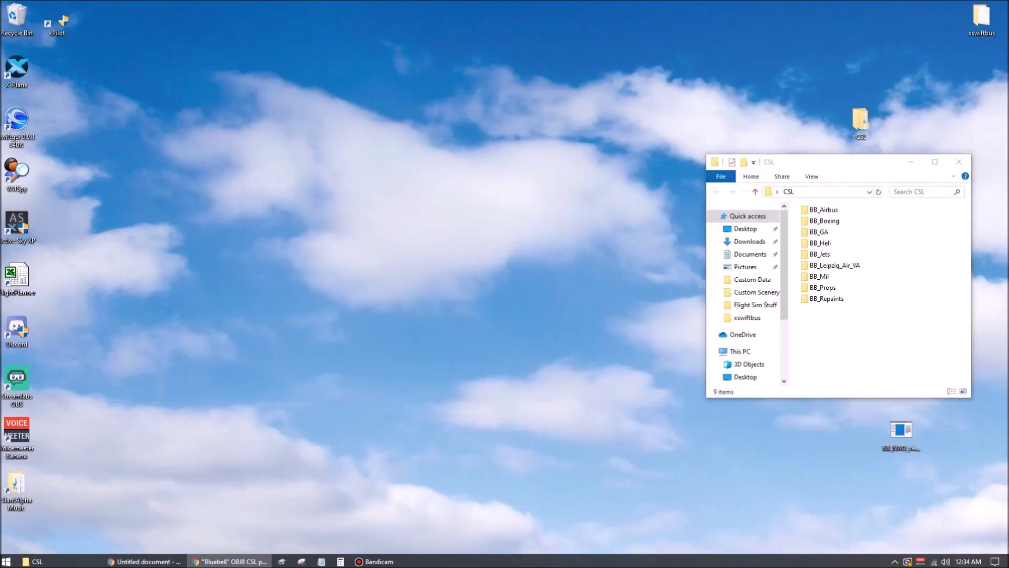
drag(901, 430, 346, 77)
- Extract the offsets archive onto the desktop with 7-Zip and delete the leftover .rar
right_click(342, 72)
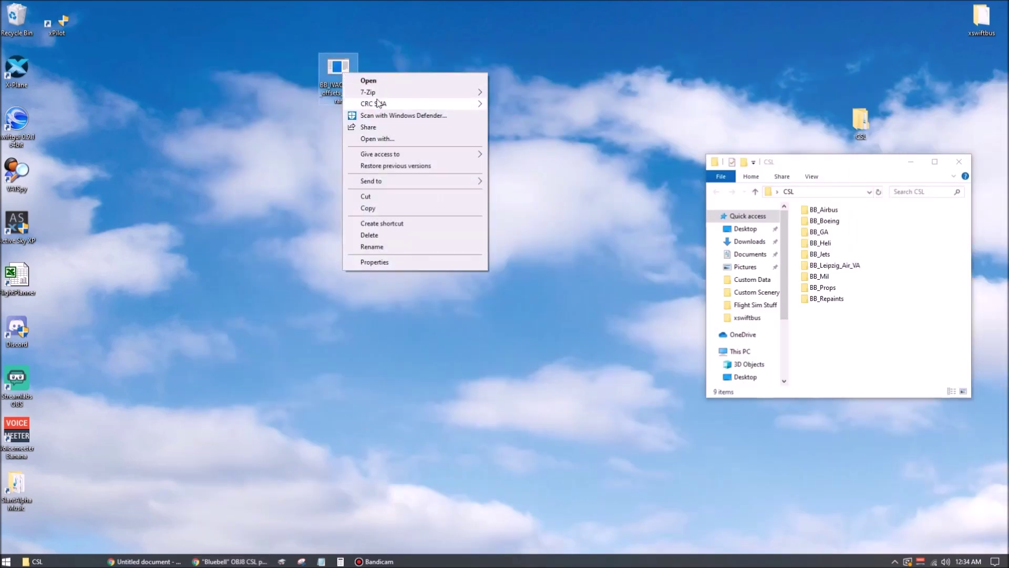
mouse_move(476, 93)
click(519, 128)
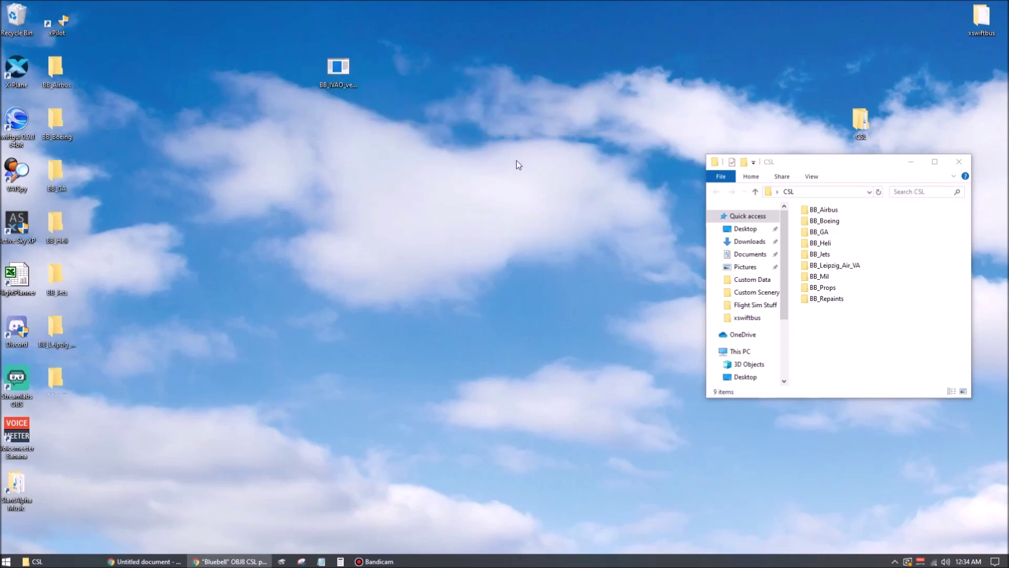
click(338, 73)
drag(338, 74, 17, 15)
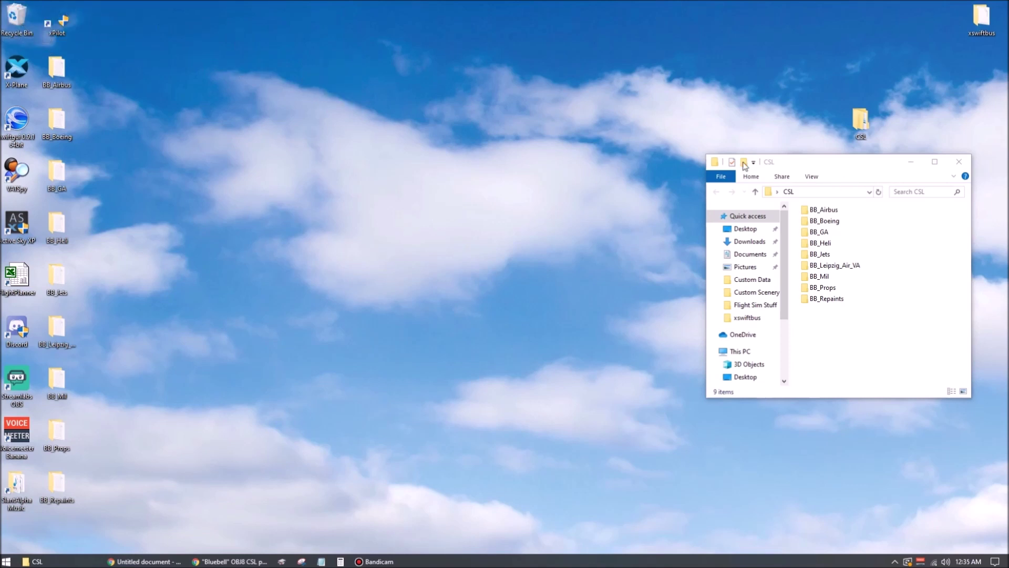
- Move all extracted BB_ folders into the CSL folder, replacing same-named ones
drag(840, 166, 469, 91)
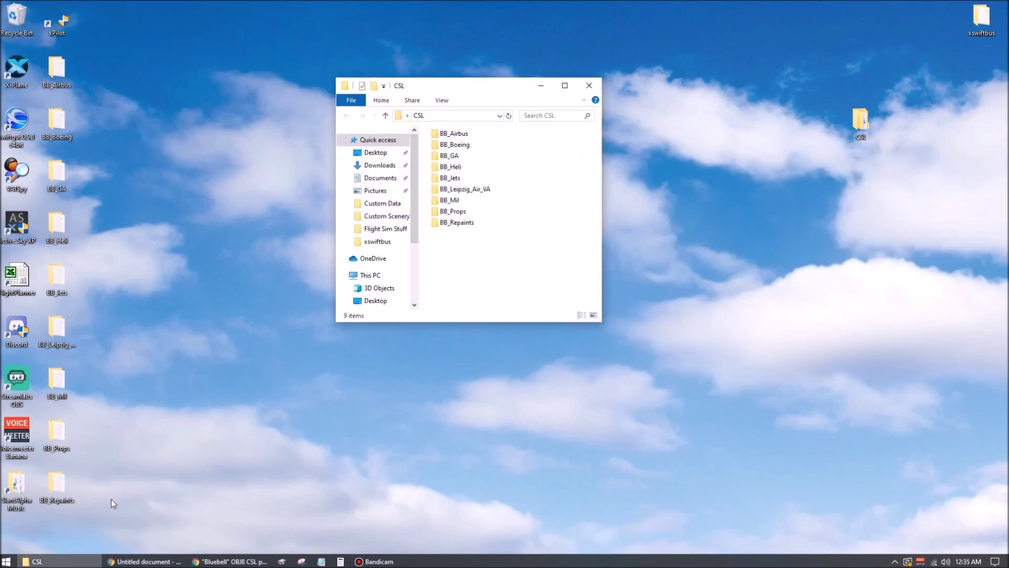
drag(113, 503, 539, 168)
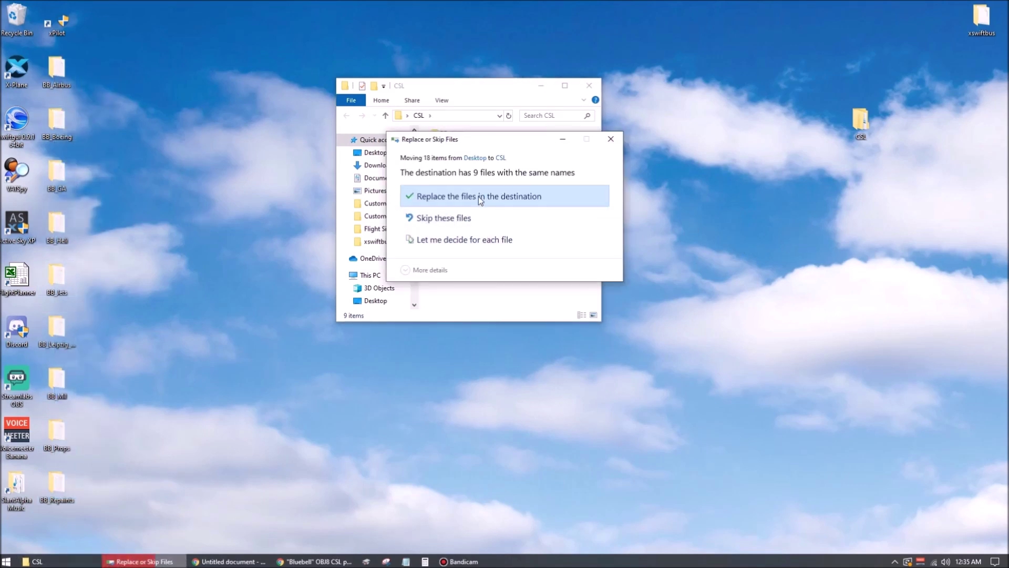
click(479, 198)
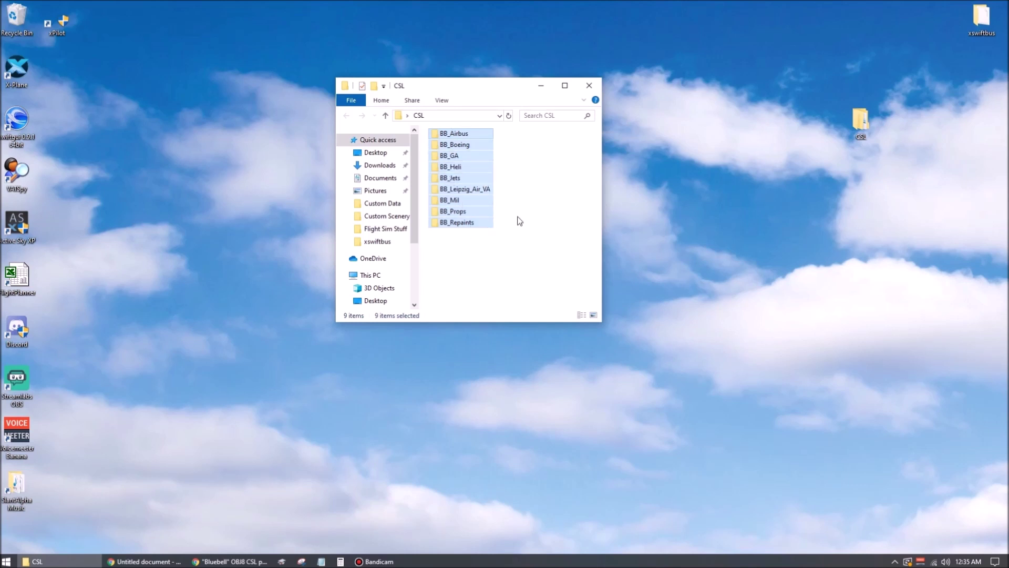
- Open C:\X-Plane 11\Resources\plugins\xPilot\Resources in a new File Explorer window
key(ctrl+w)
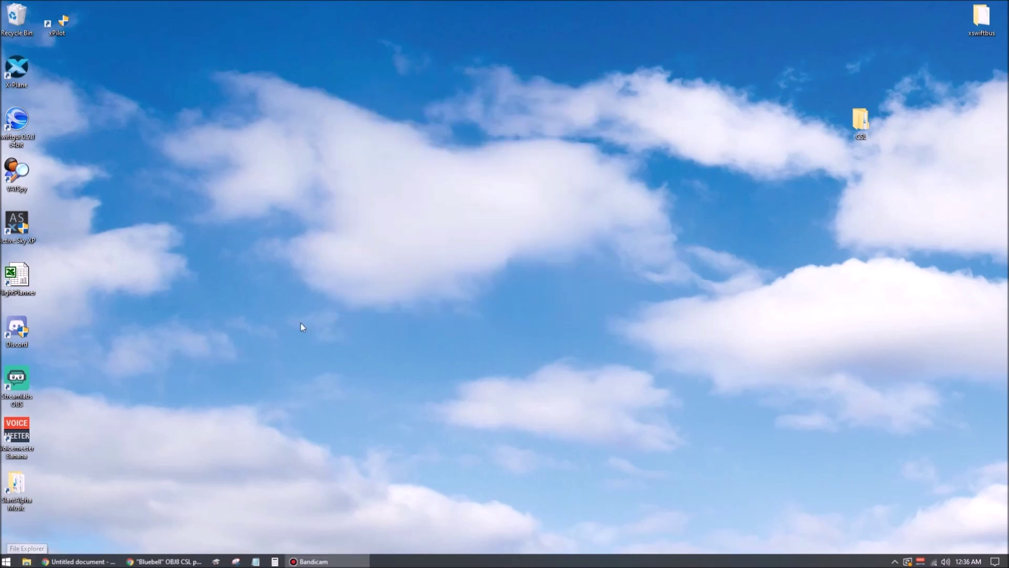
key(super+e)
scroll(412, 224, down, 3)
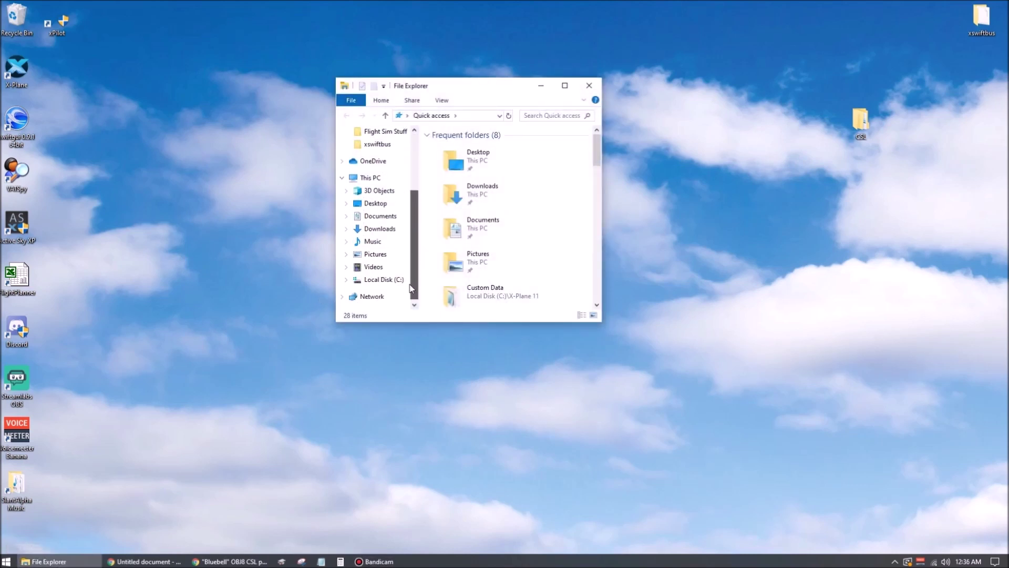
click(377, 279)
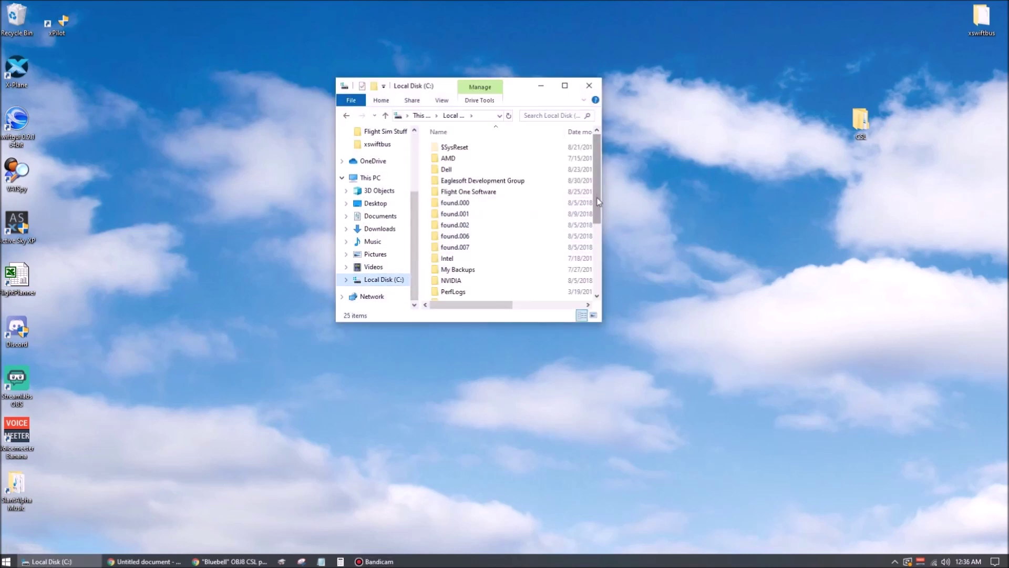
scroll(597, 210, down, 4)
double_click(455, 272)
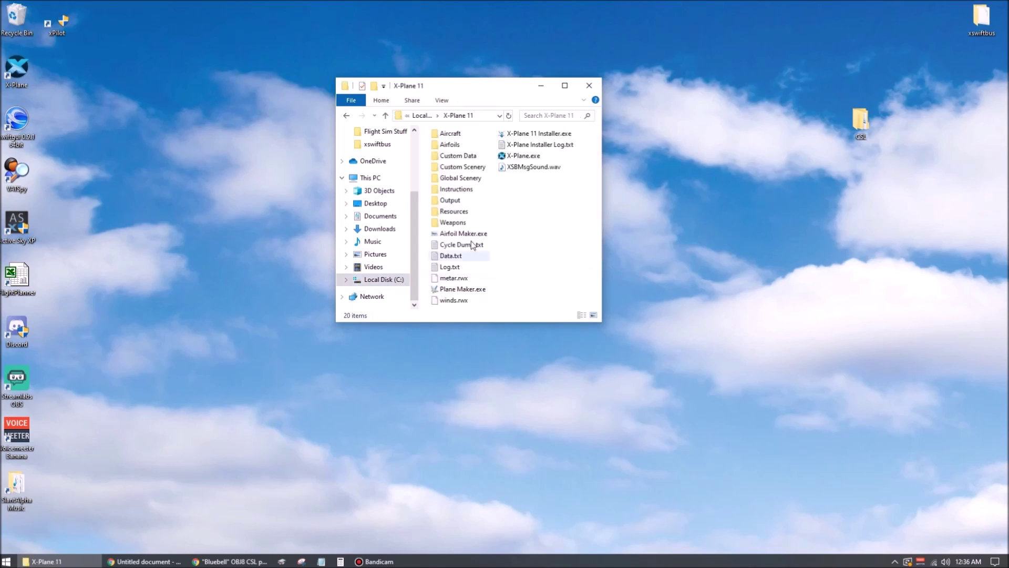
double_click(456, 214)
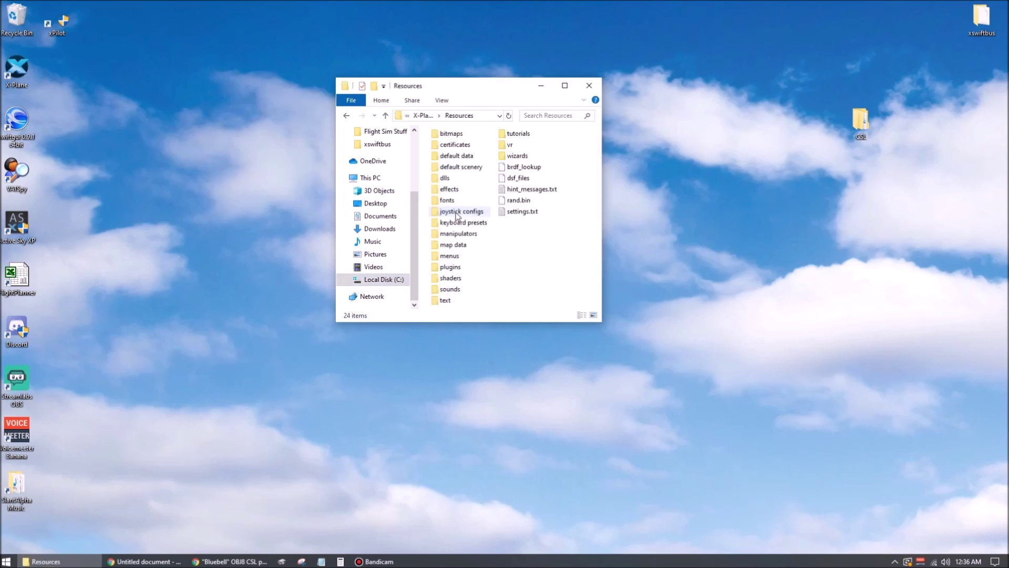
double_click(455, 270)
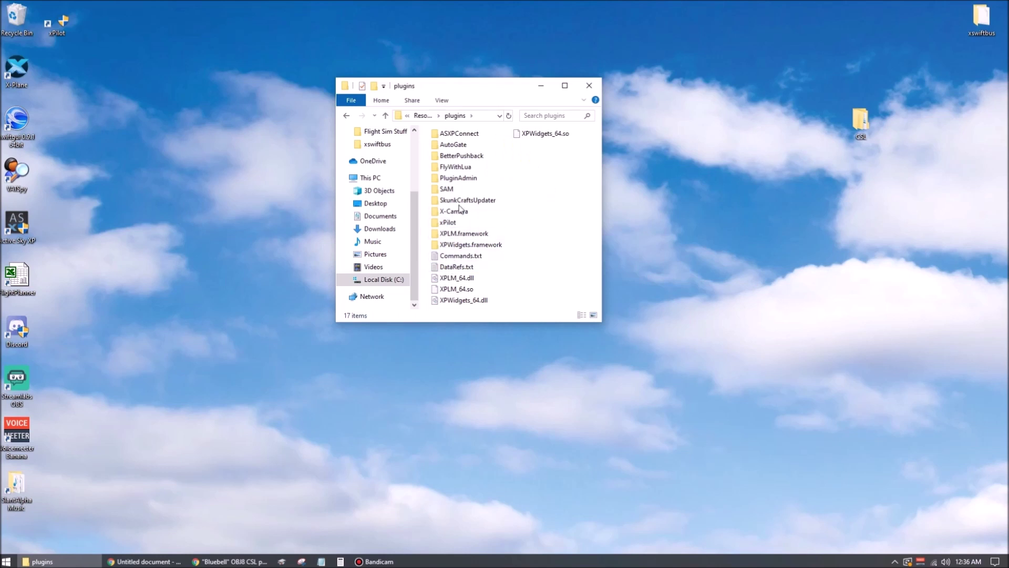
click(449, 223)
double_click(449, 225)
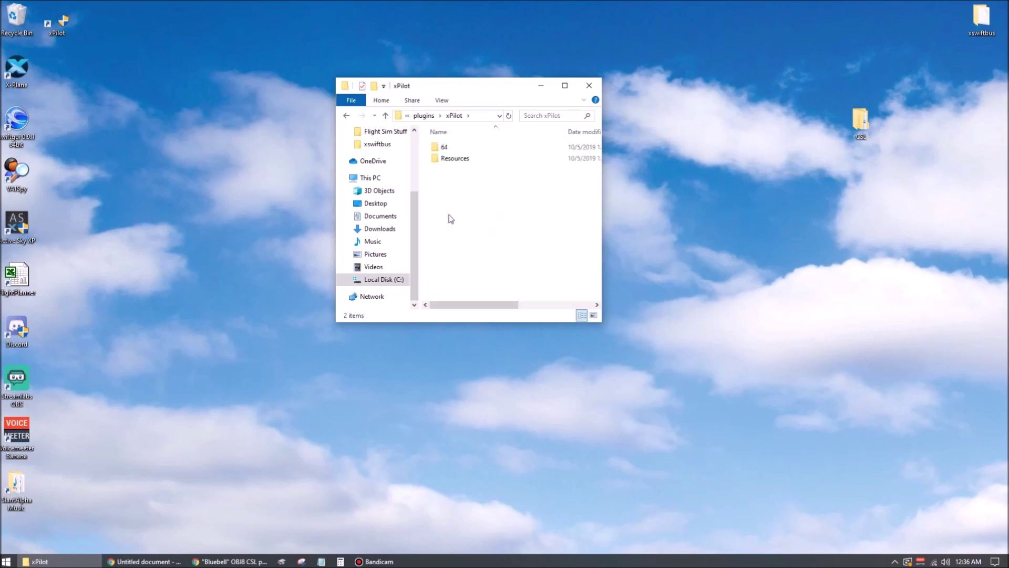
double_click(455, 160)
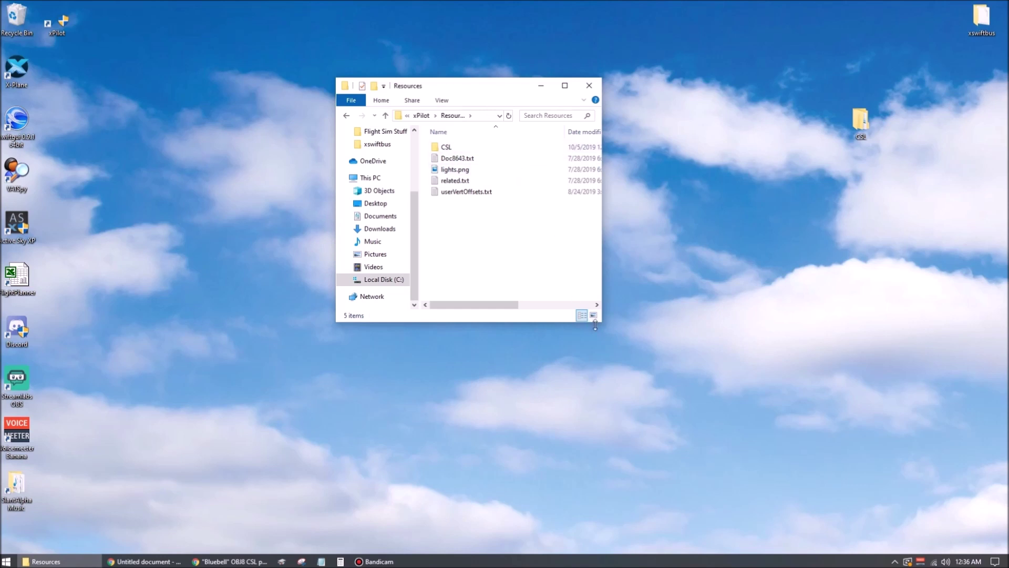
- Delete xPilot's existing empty CSL folder
drag(603, 328, 701, 393)
double_click(446, 149)
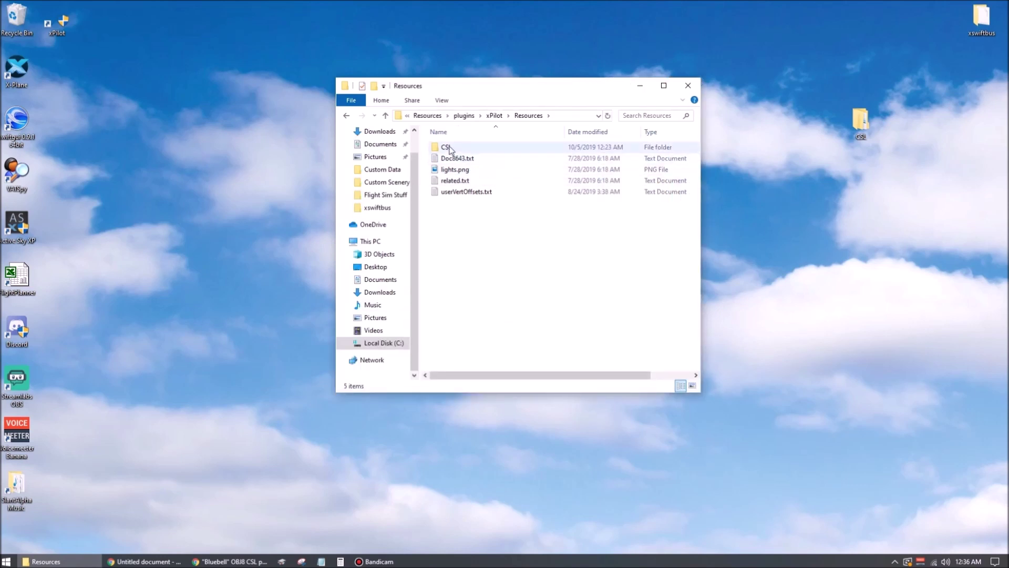
click(529, 115)
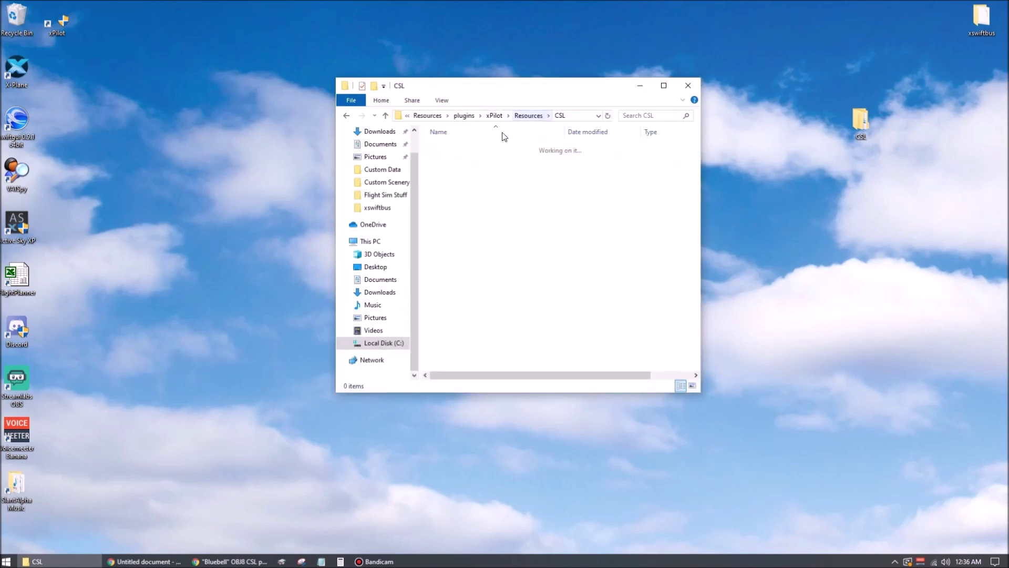
right_click(453, 153)
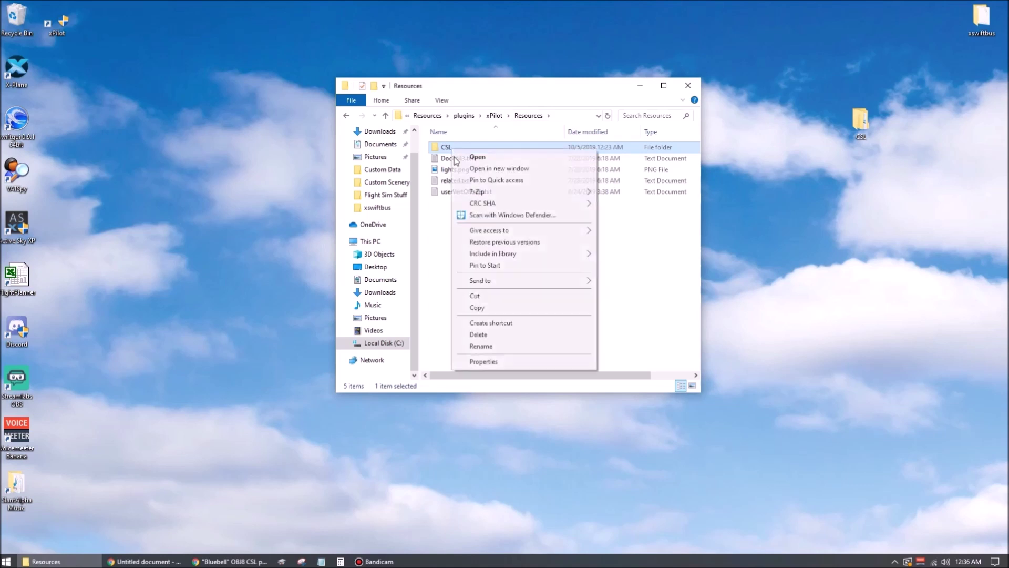
click(500, 337)
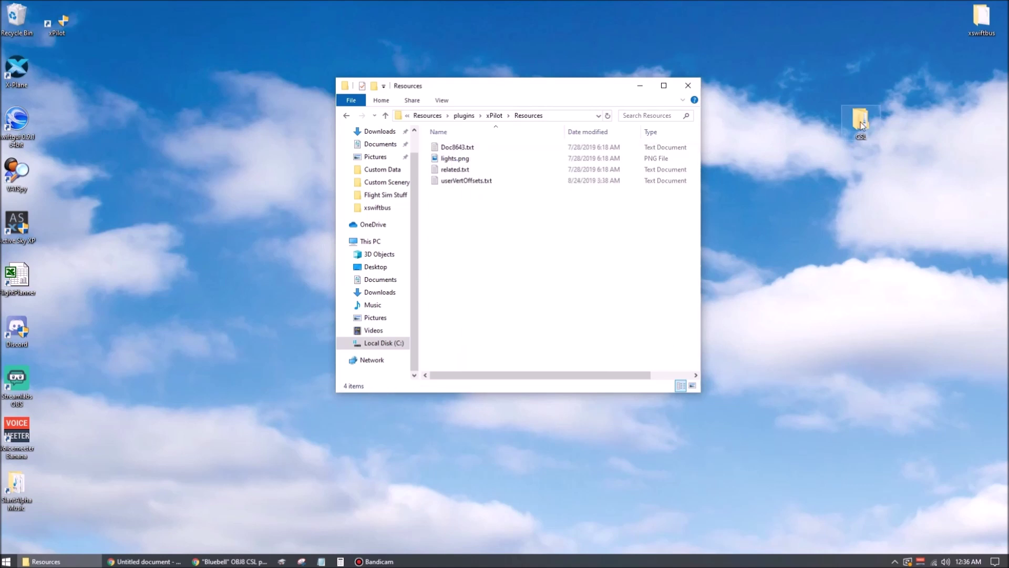
- Move the desktop CSL folder into xPilot's Resources, check its nine BB_ folders, and close Explorer
drag(861, 125, 464, 266)
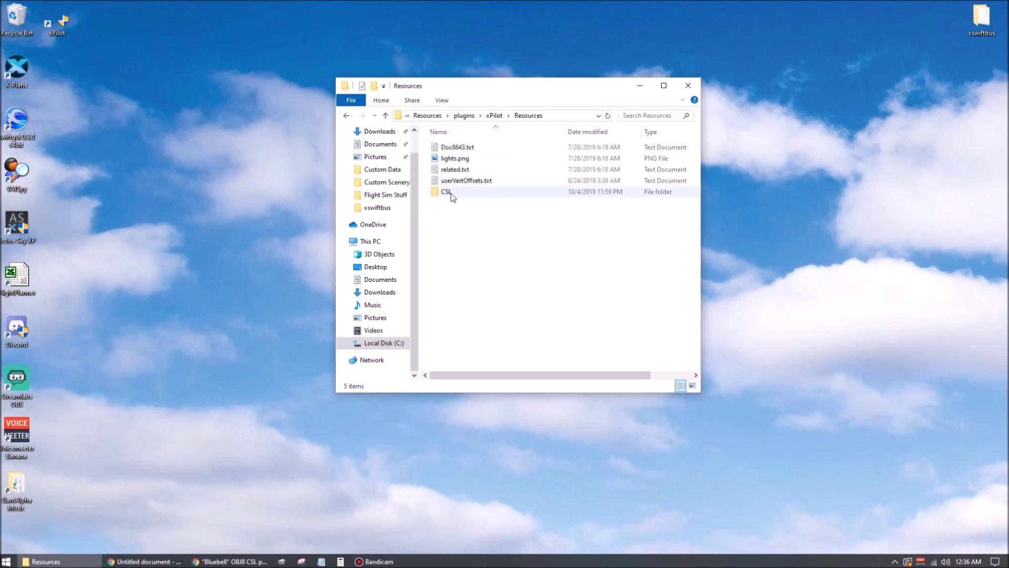
double_click(447, 192)
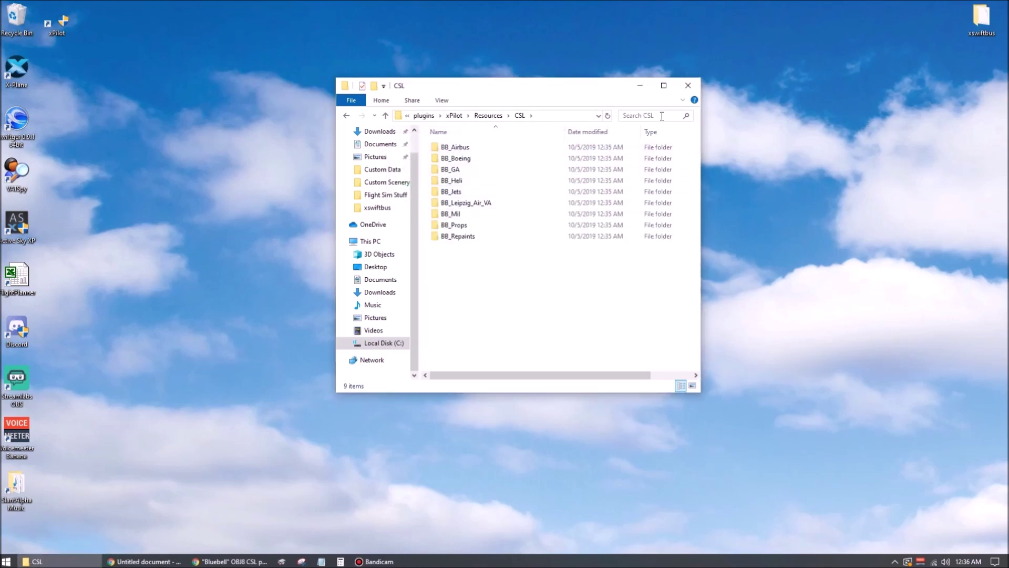
click(688, 86)
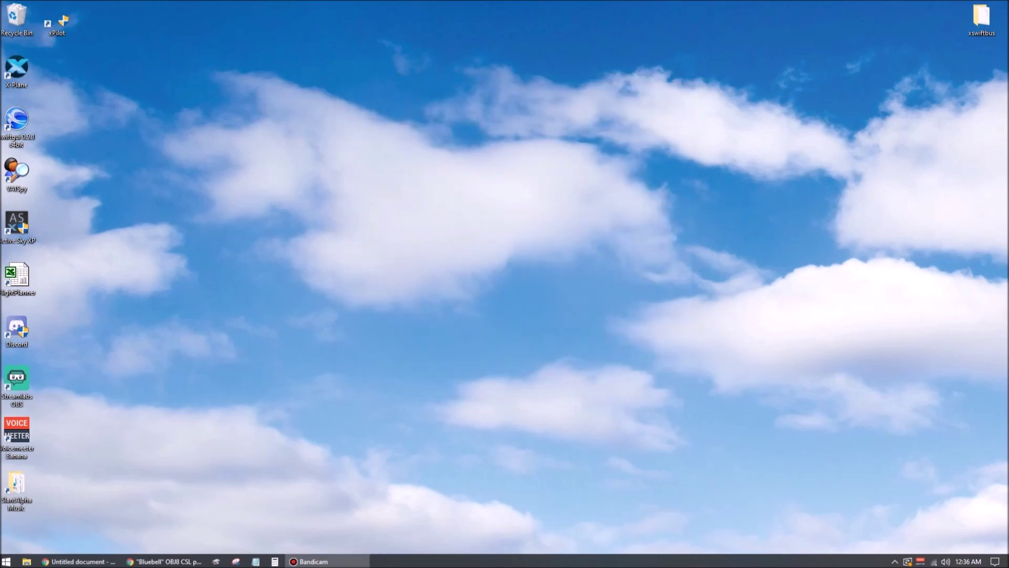
- Start an X-Plane 11 flight in the Baron 58 at the KBOS General aviation ramp
double_click(23, 69)
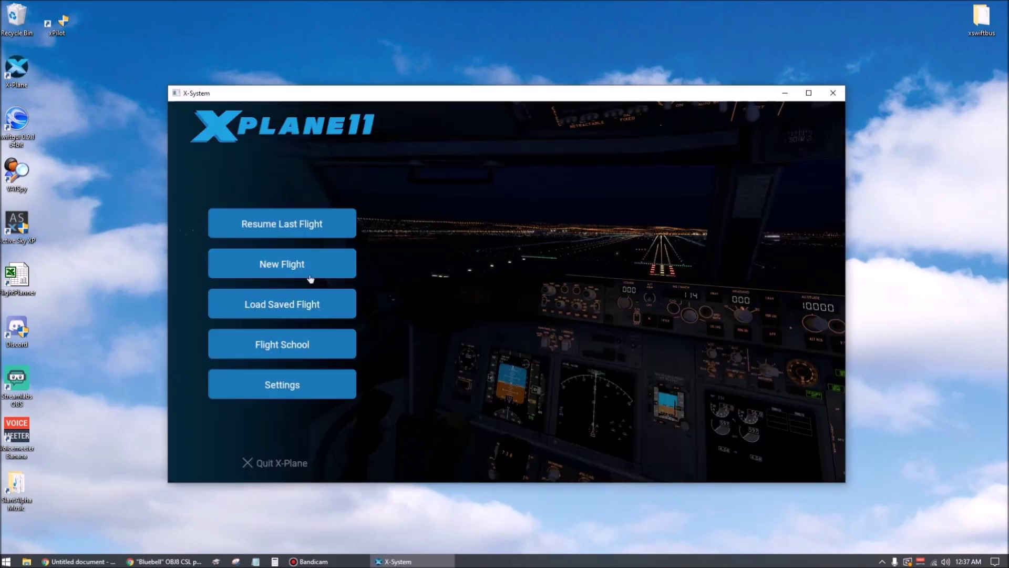
click(263, 265)
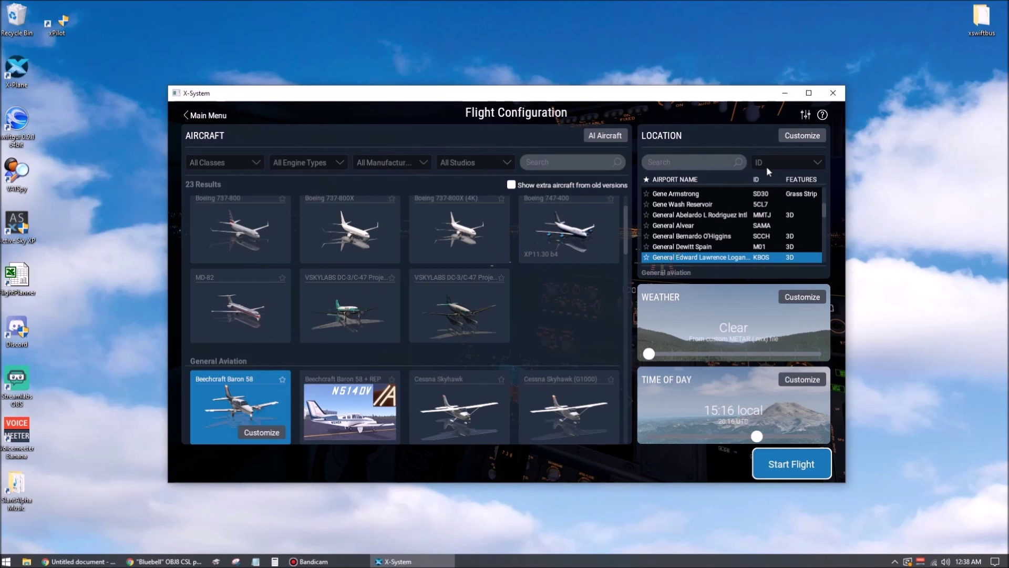
click(793, 136)
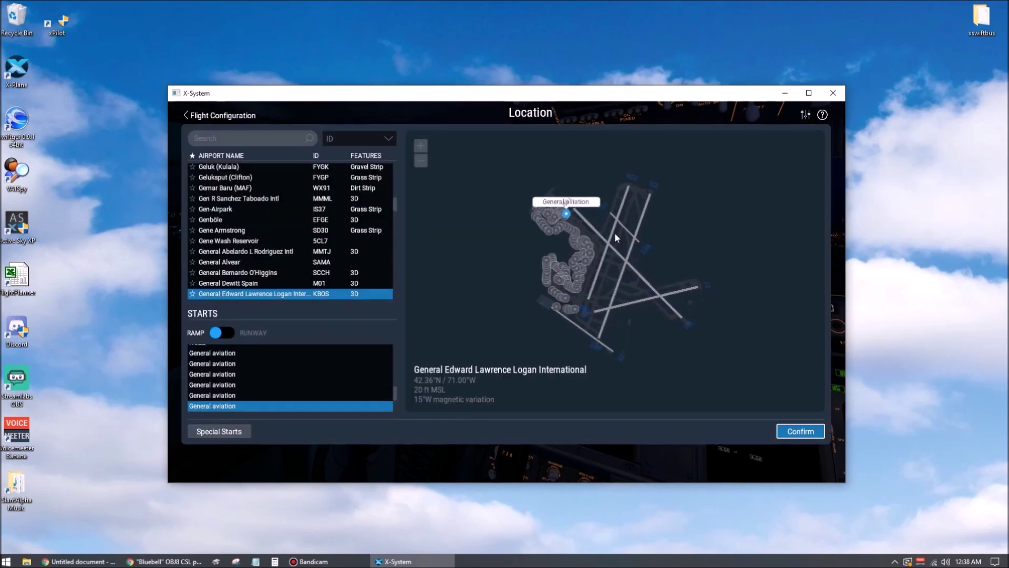
click(614, 231)
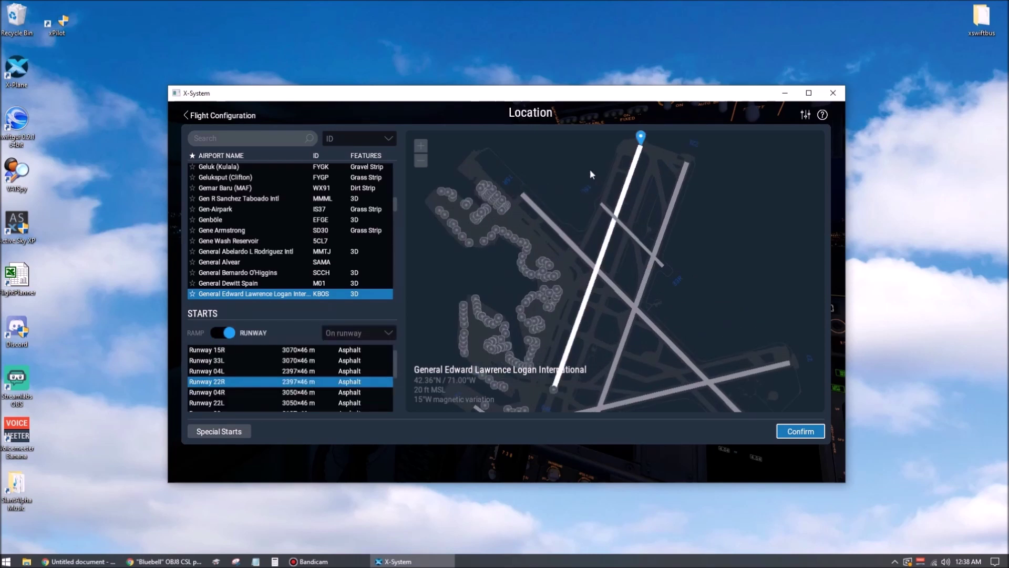
click(656, 245)
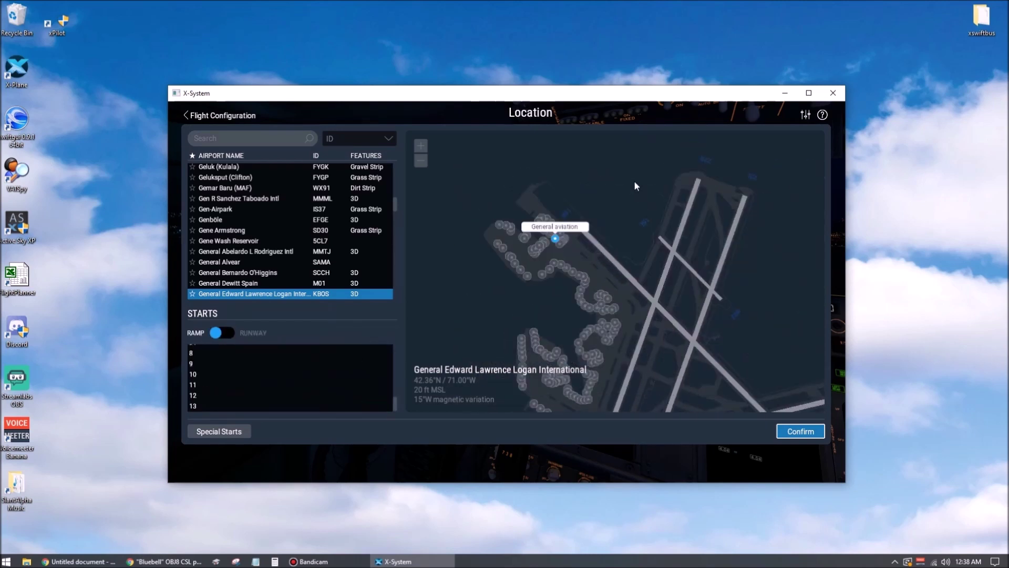
click(690, 190)
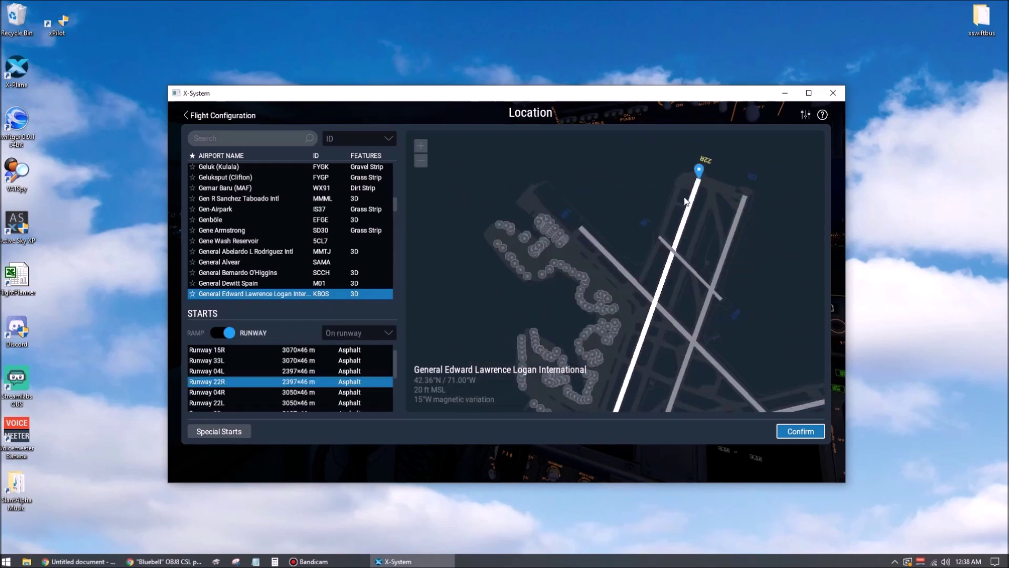
click(557, 223)
click(783, 428)
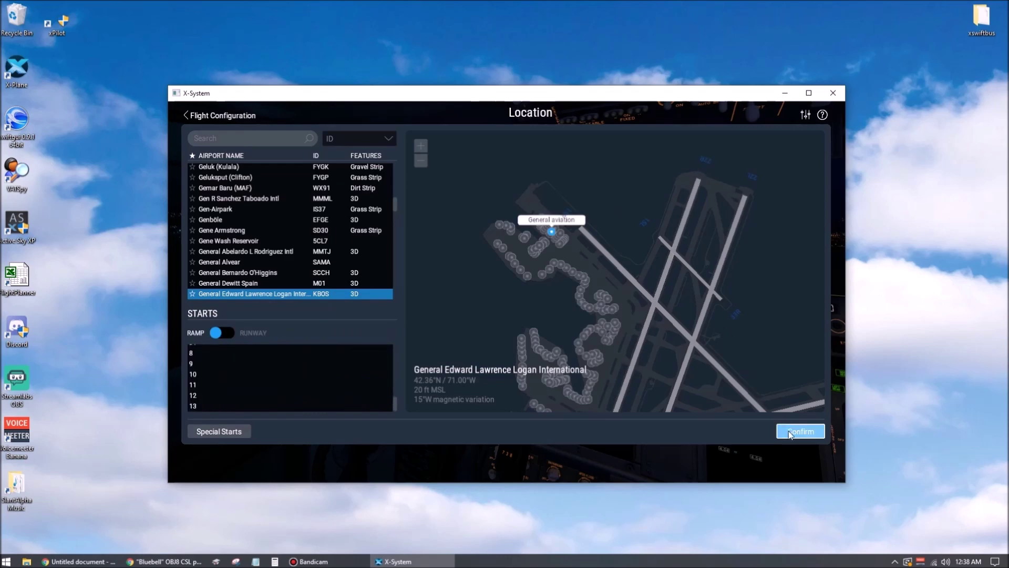
click(784, 462)
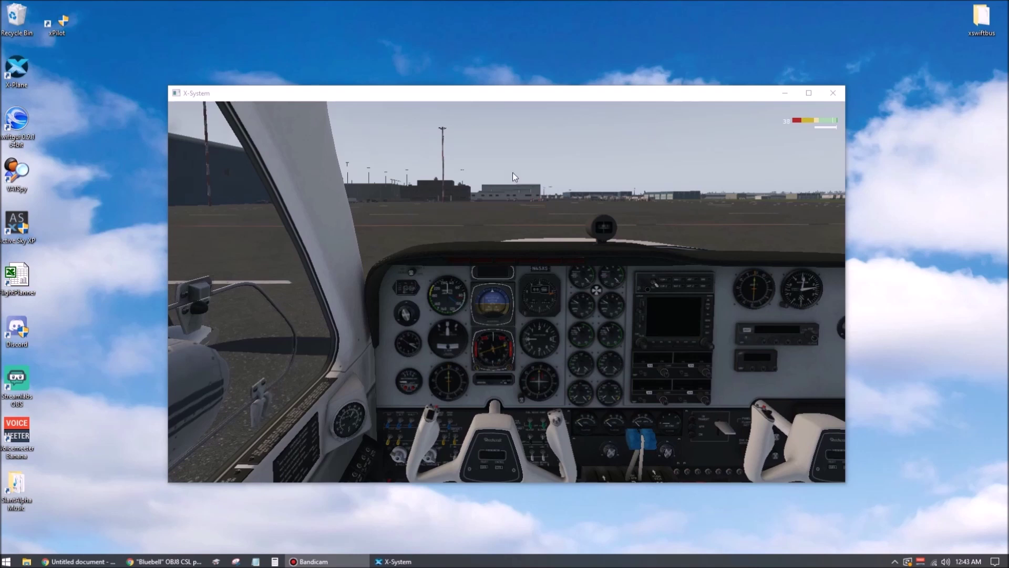
- Tick Run this program as an administrator on the xPilot shortcut's Compatibility tab
right_click(57, 26)
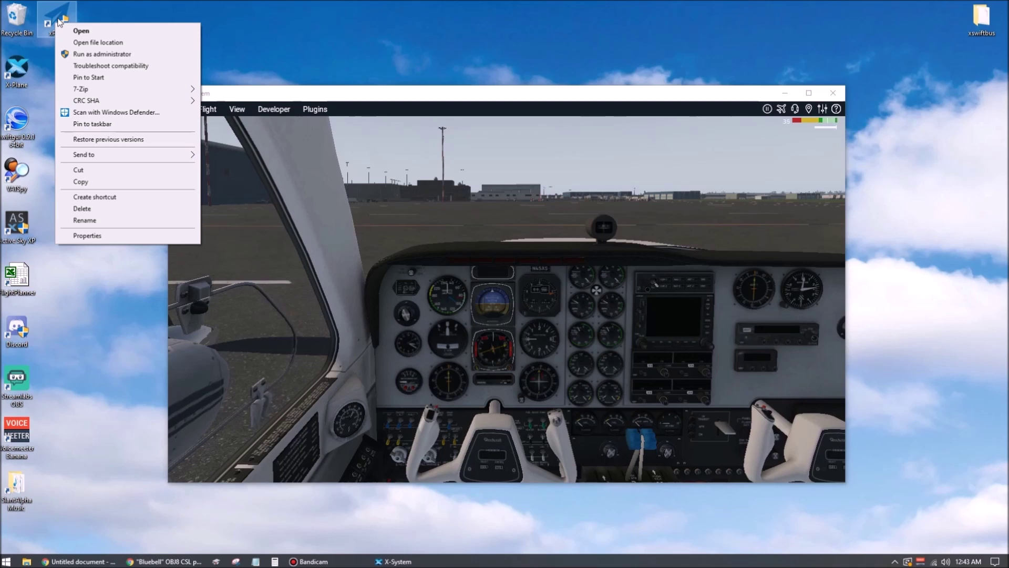
click(85, 235)
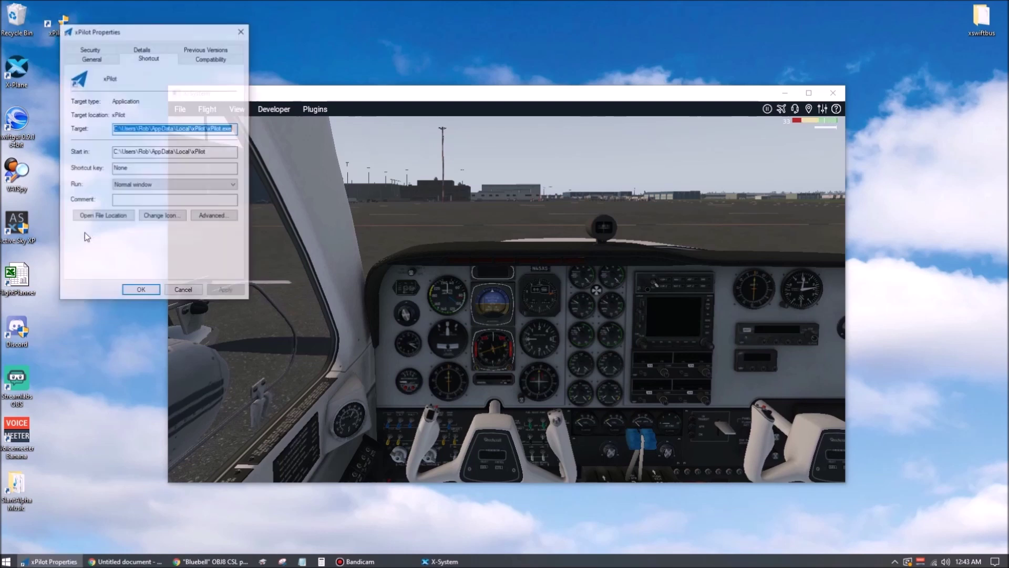
click(207, 59)
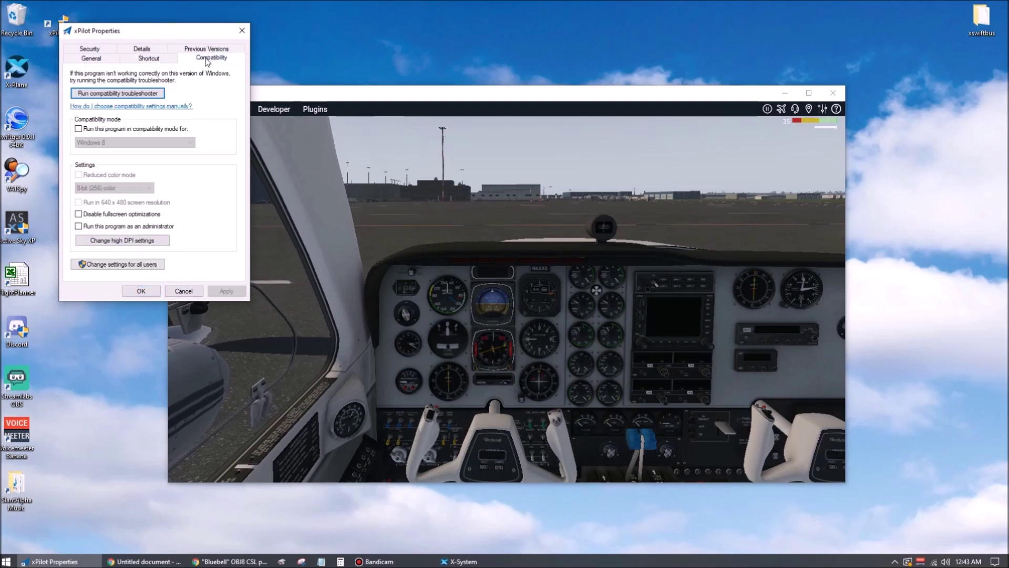
click(79, 226)
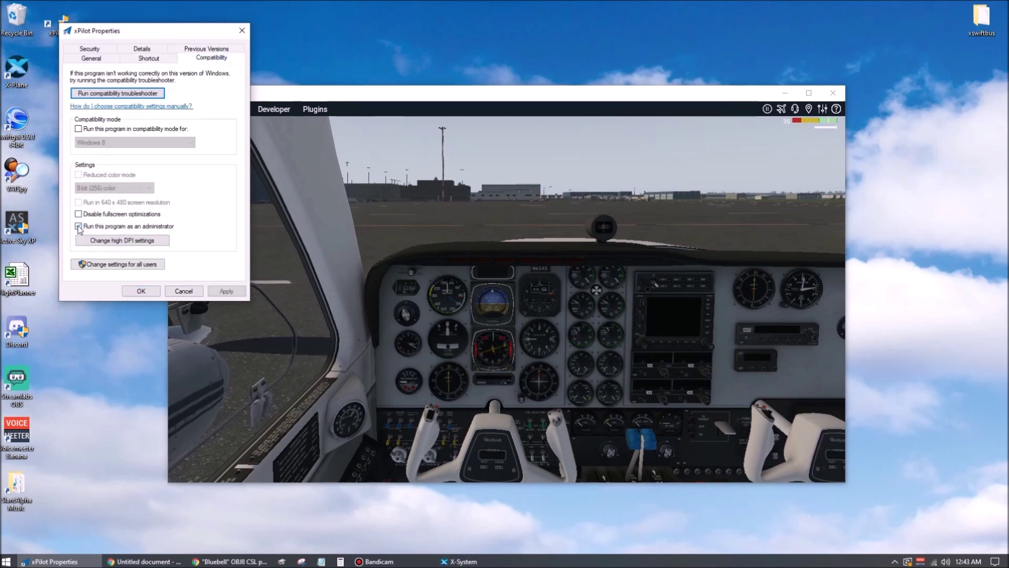
- Enable run as administrator for all users too, then apply and close the properties
click(101, 266)
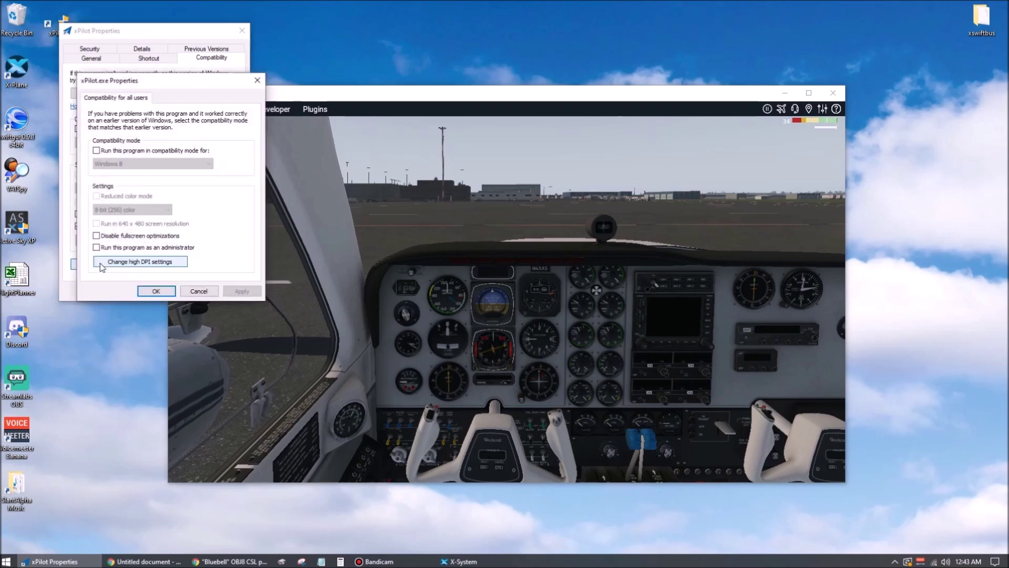
click(96, 248)
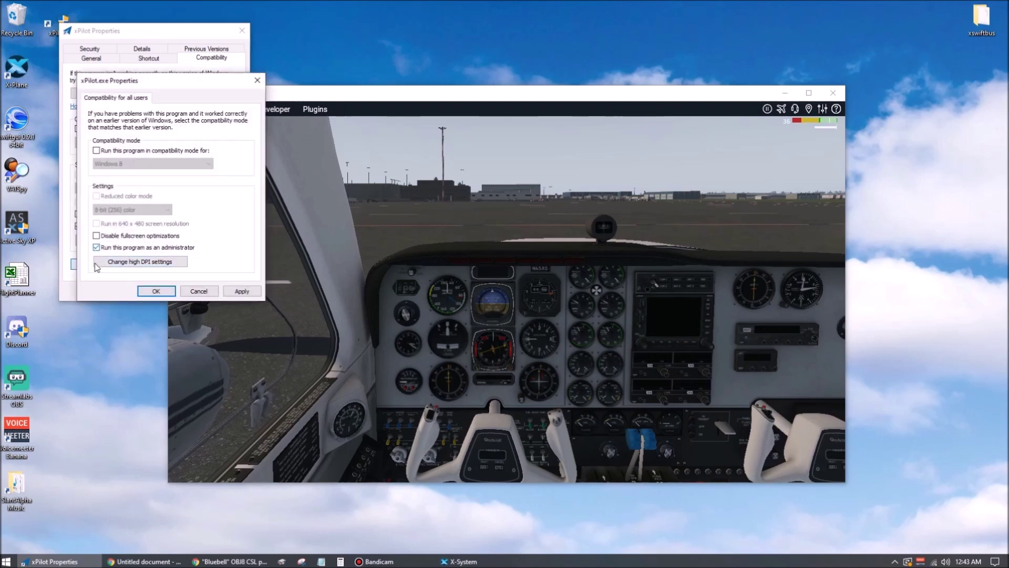
click(238, 290)
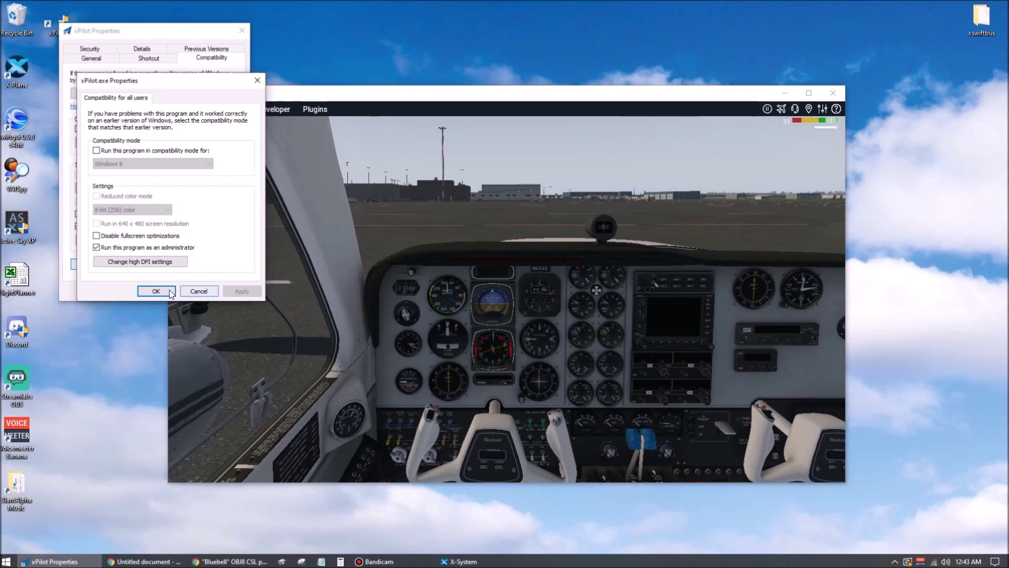
click(164, 290)
click(215, 292)
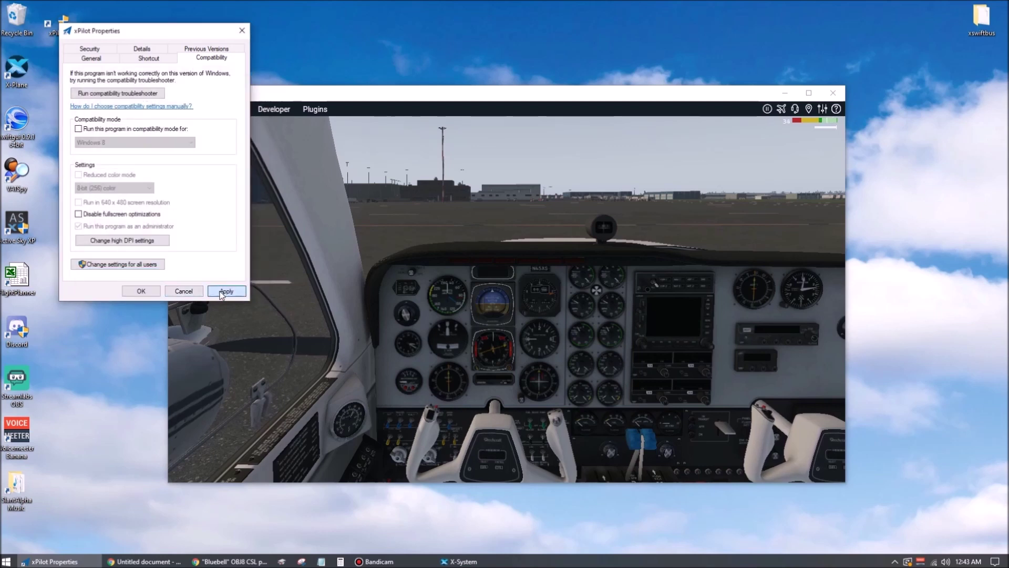
click(141, 290)
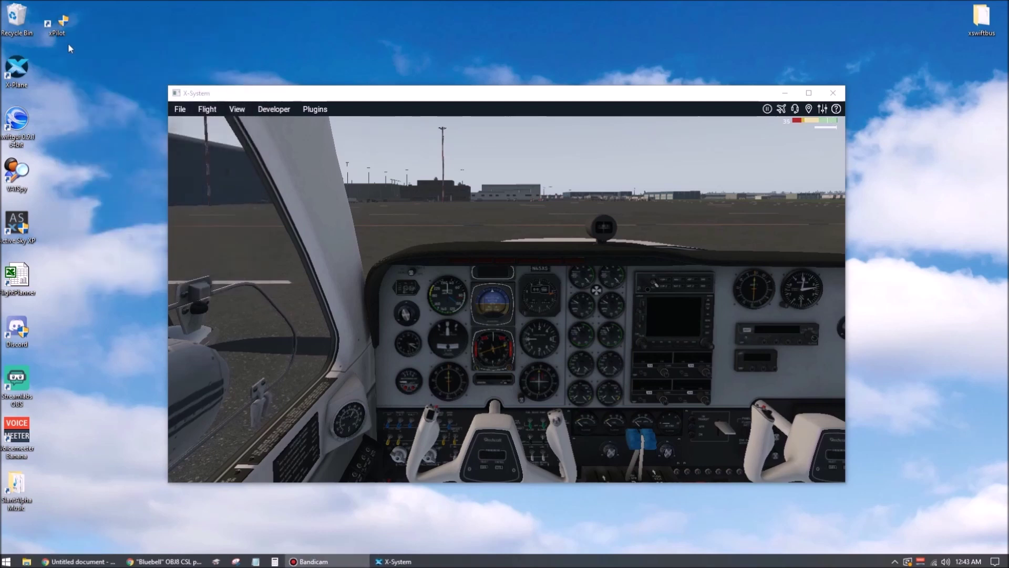
- Launch xPilot, dismiss the config error, install the 1.0.2.1 update, and agree to configure now
double_click(59, 20)
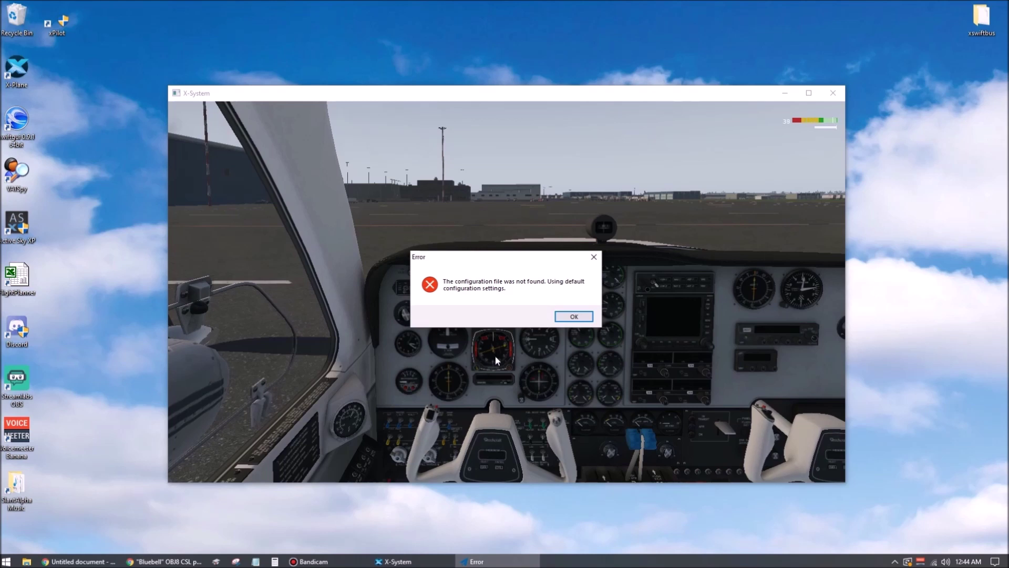
click(571, 319)
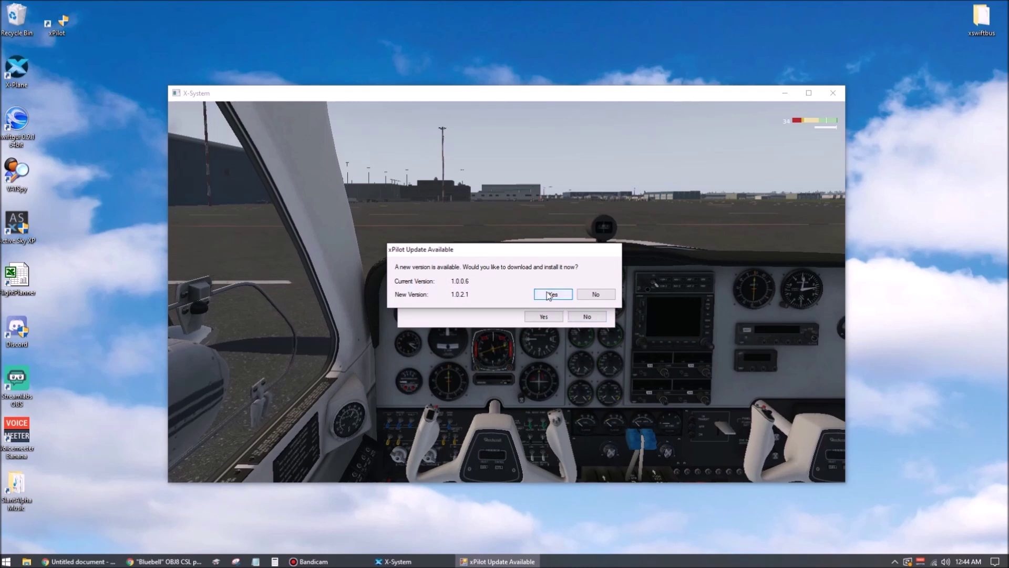
click(552, 297)
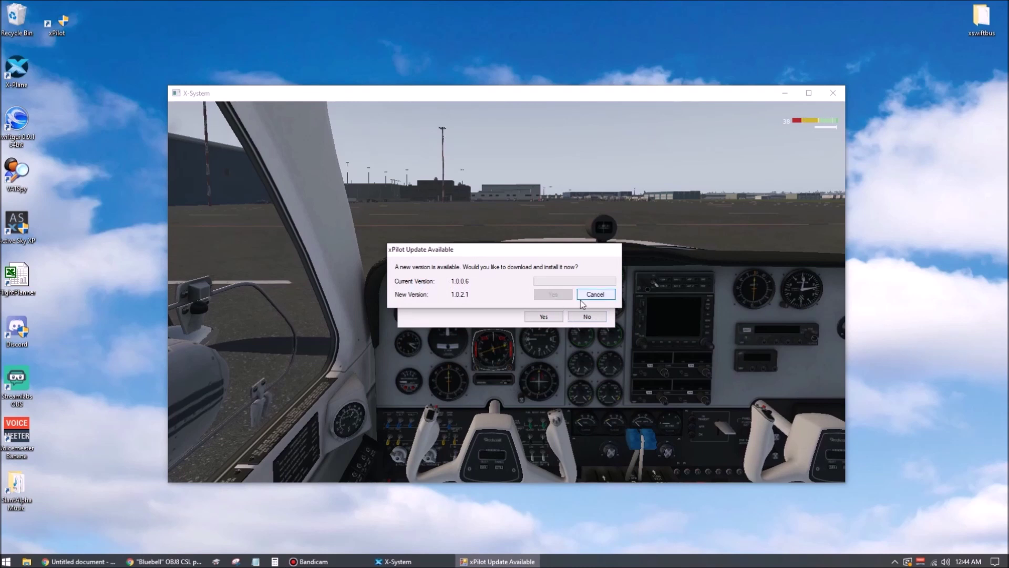
click(556, 363)
click(565, 361)
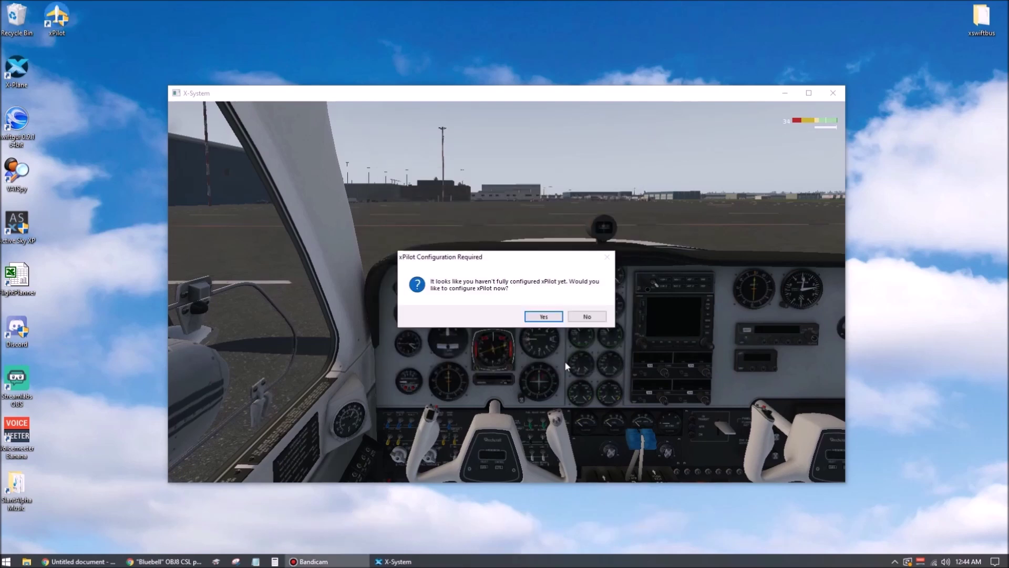
click(535, 316)
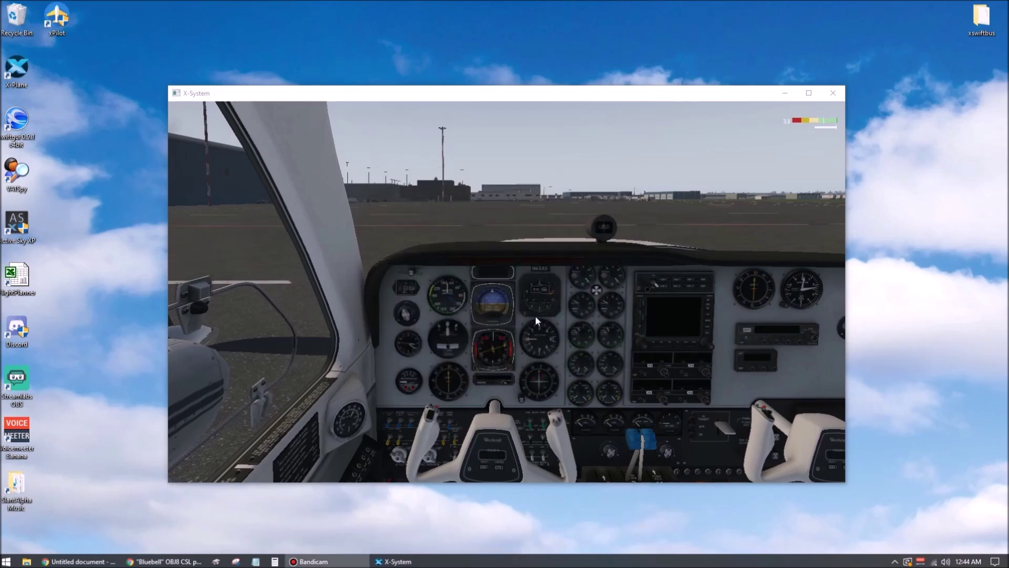
- Enter the VATSIM CID, re-enter the account password and fill in the pilot's full name
click(311, 212)
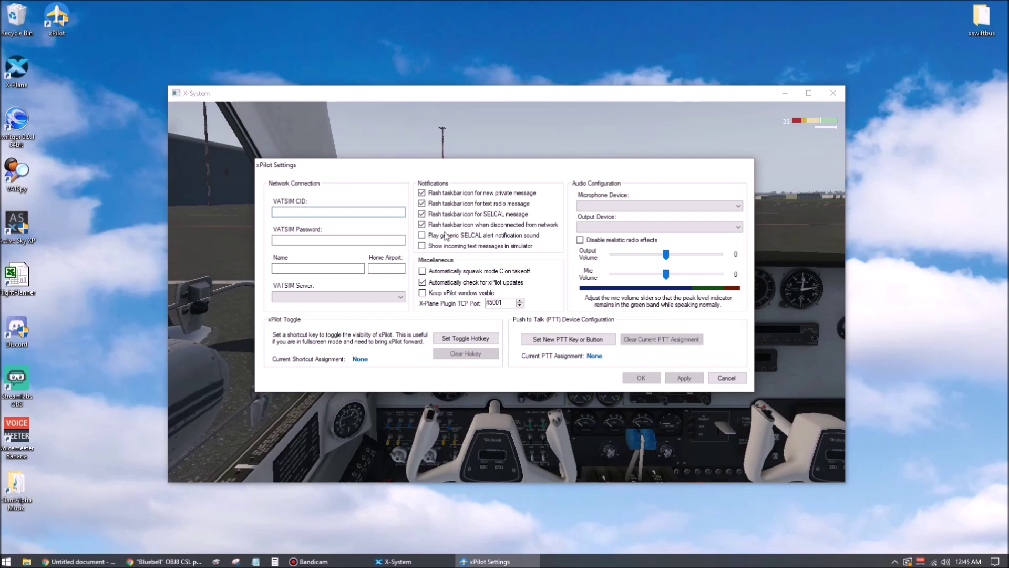
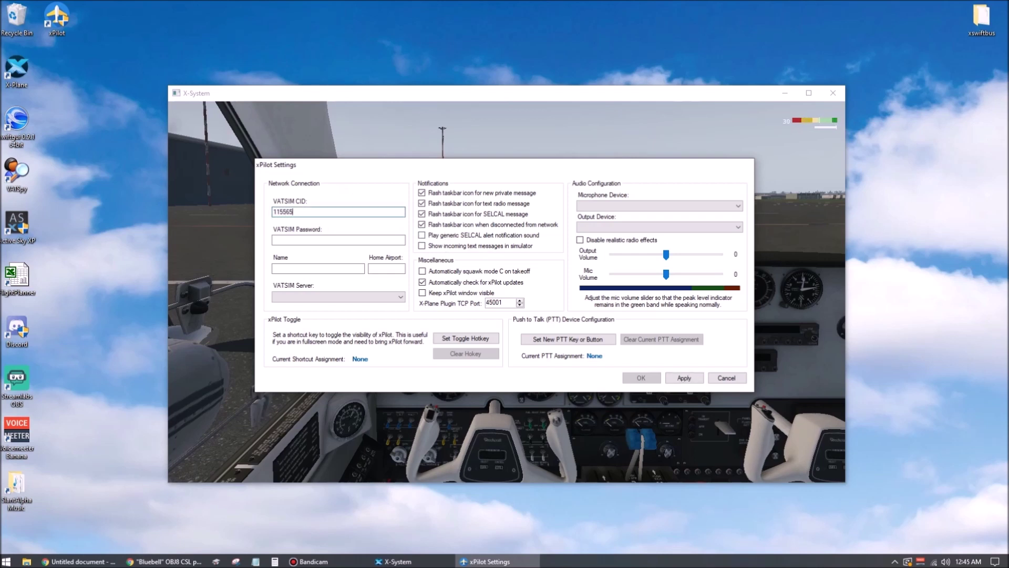
key(Tab)
text(•••••)
key(BackSpace)
key(BackSpace)
key(BackSpace)
key(BackSpace)
key(BackSpace)
text(•••••)
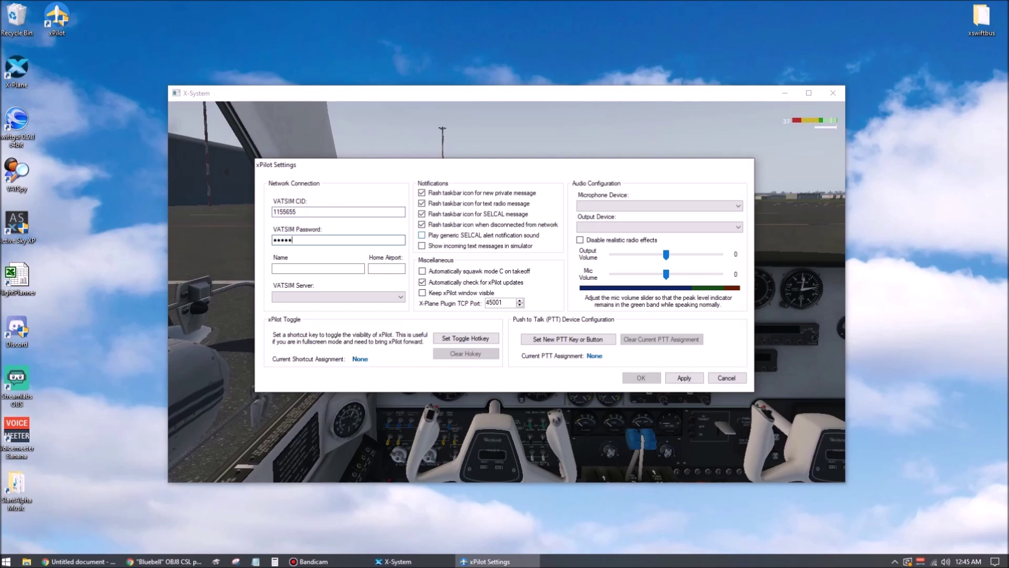
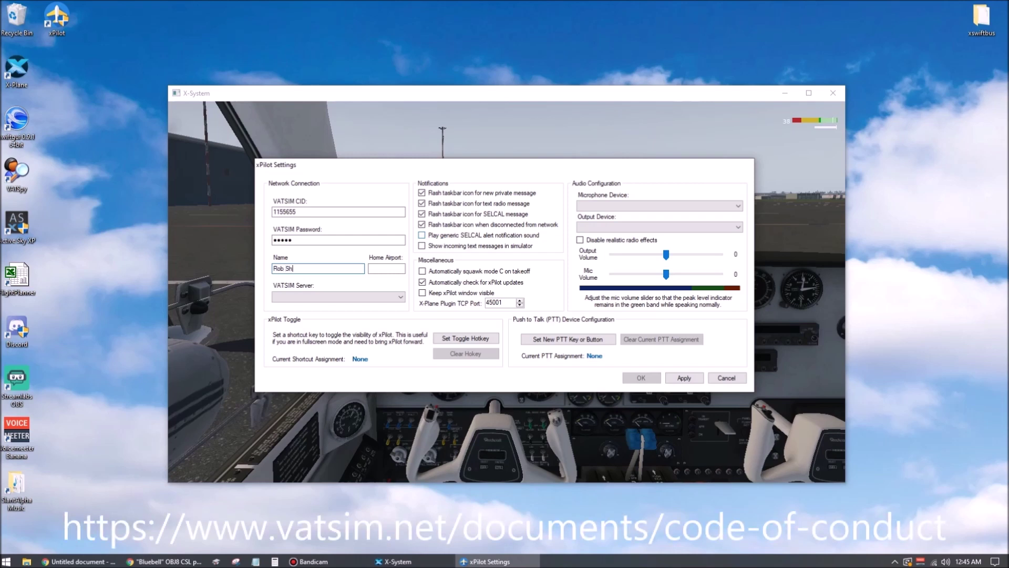
- Set the home airport to KMTN and select the USA-East VATSIM server
key(Tab)
text(KMTN)
click(405, 299)
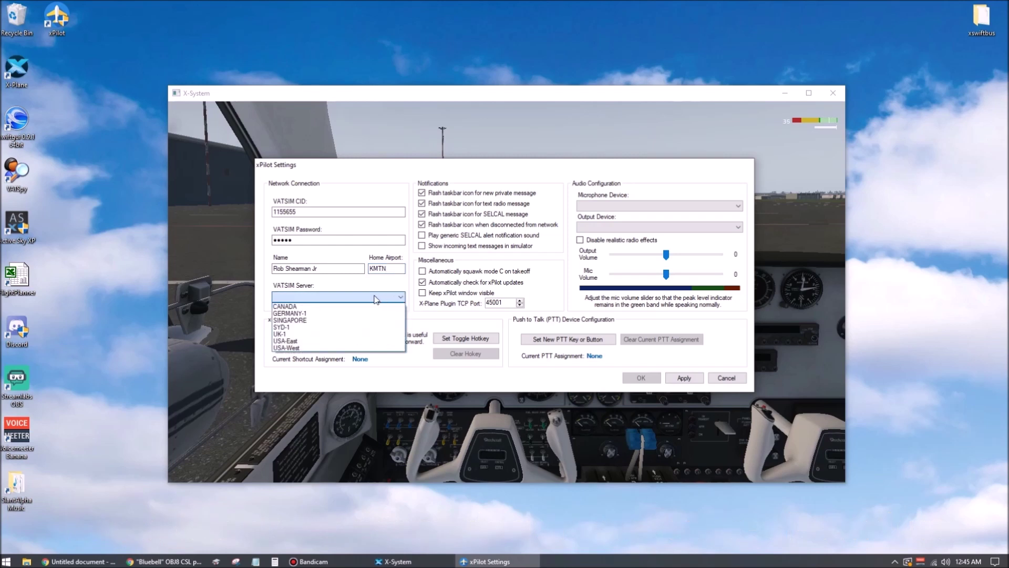
click(308, 341)
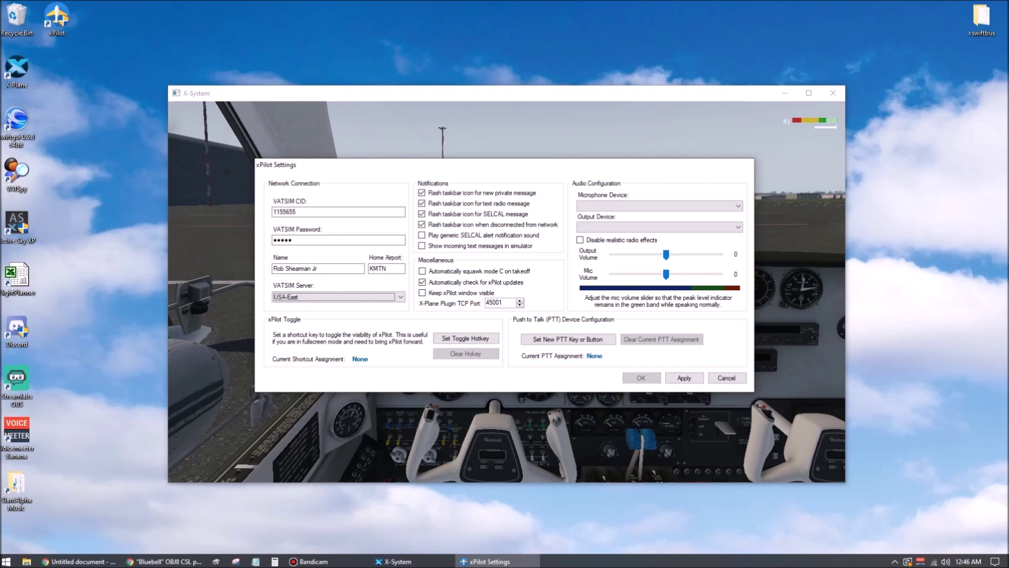
key(F12)
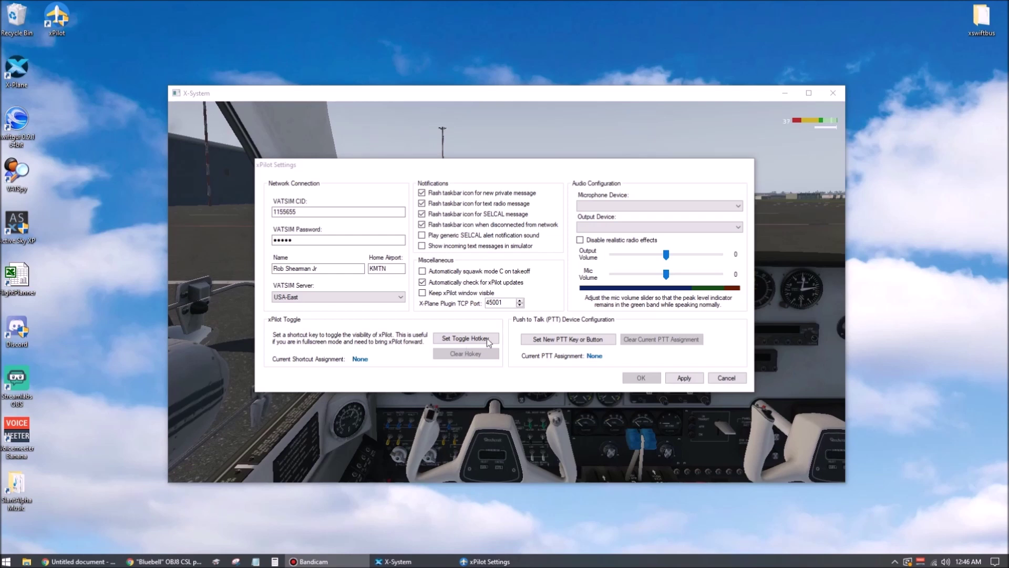
click(423, 293)
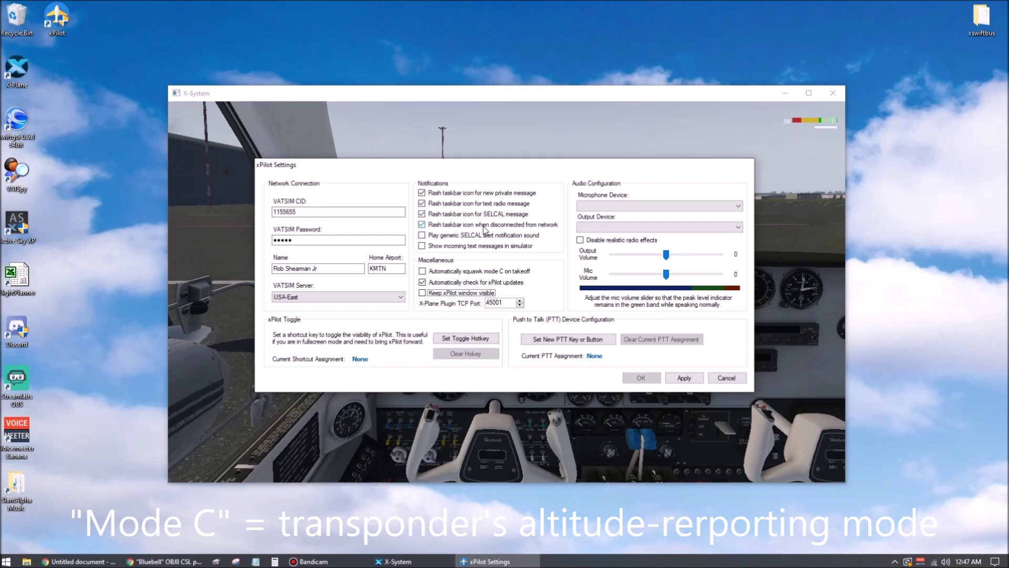
click(423, 272)
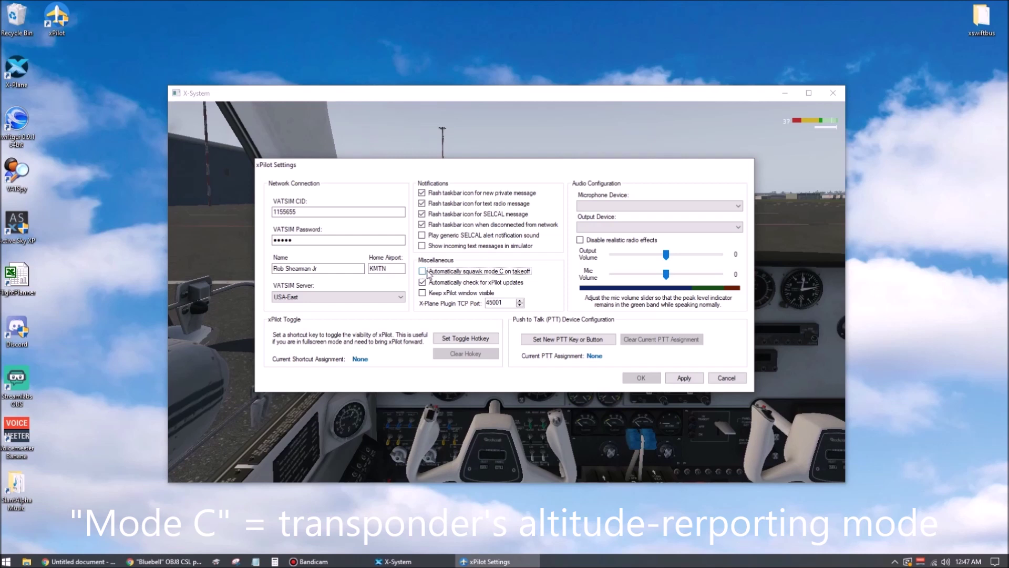
- Use the Logitech G430 headset for microphone and speakers, keeping realistic radio effects enabled
click(741, 208)
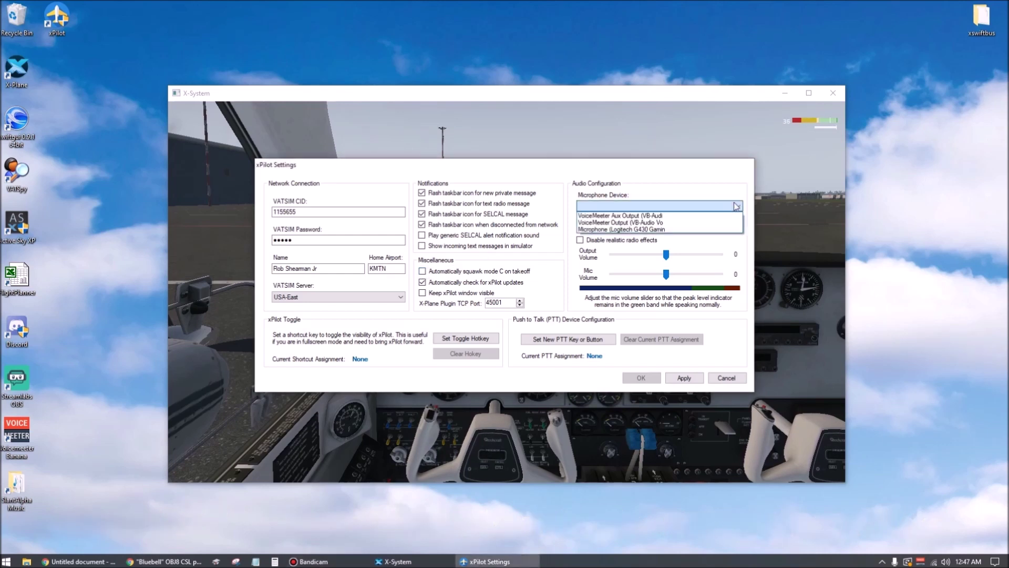
click(705, 230)
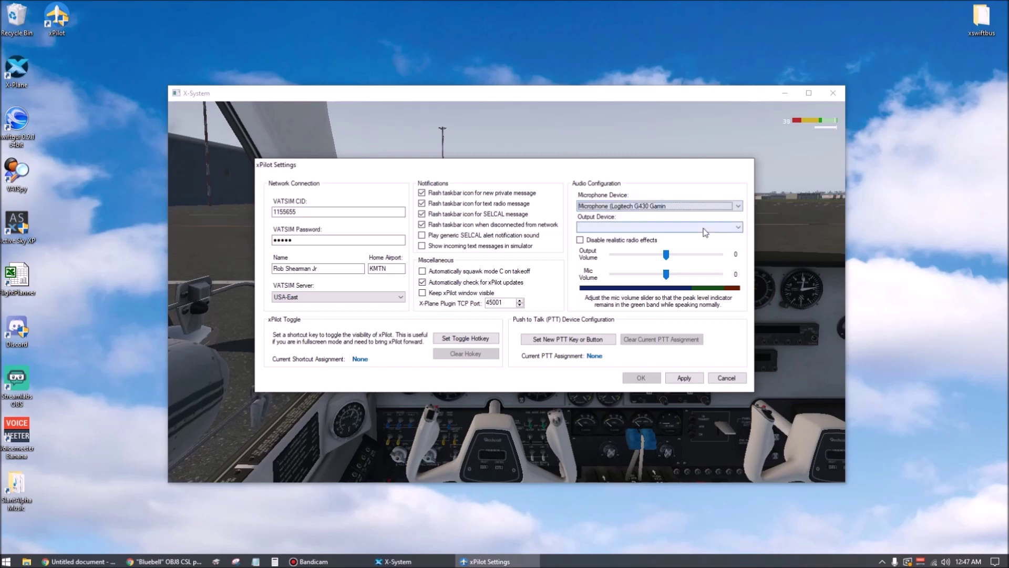
click(739, 227)
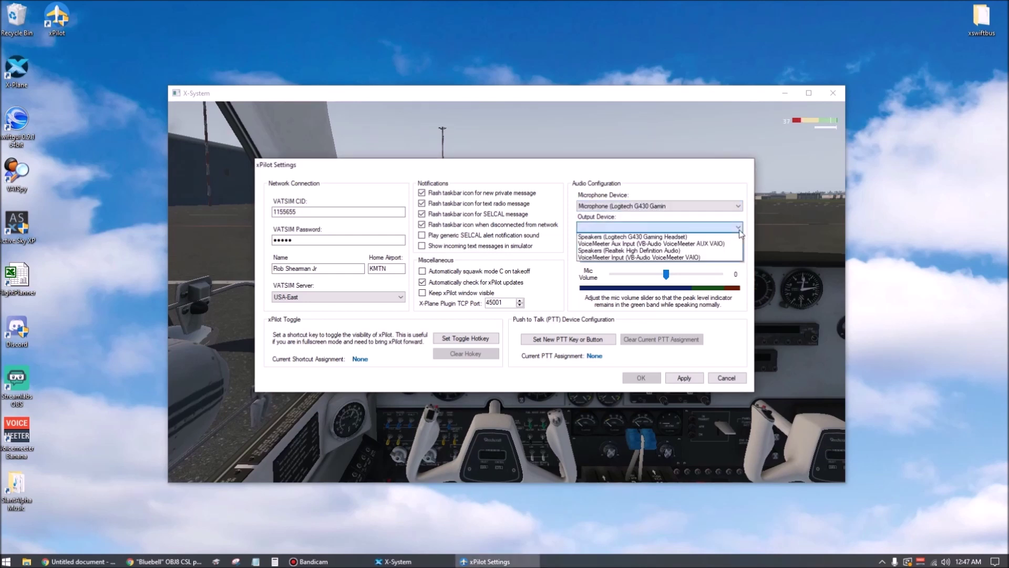
click(712, 237)
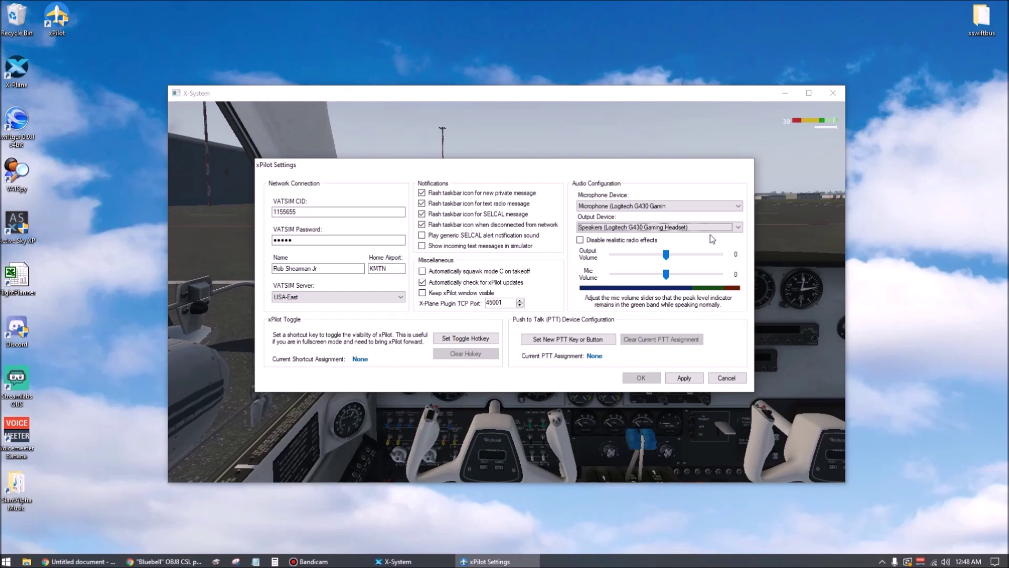
click(581, 240)
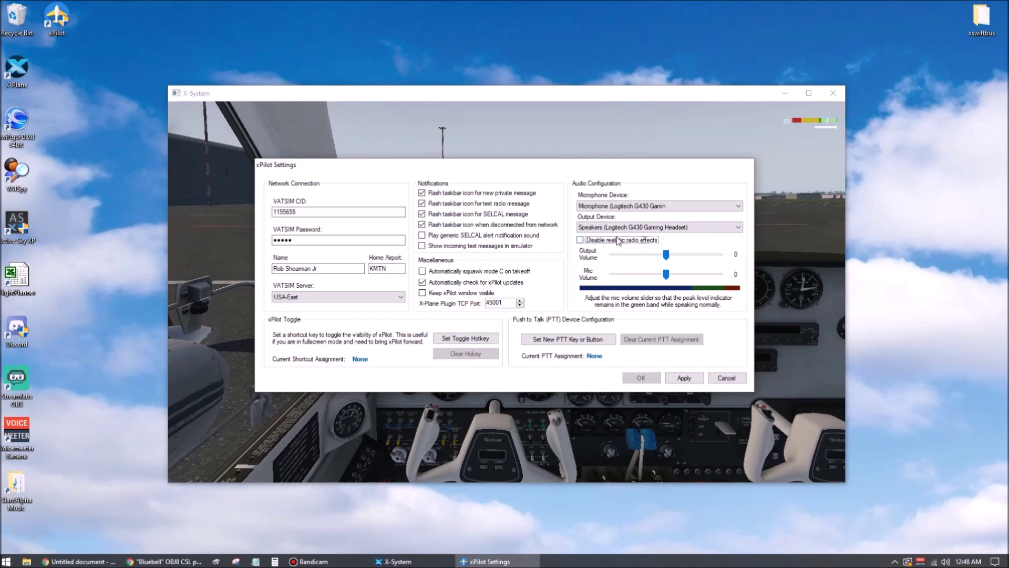
click(581, 241)
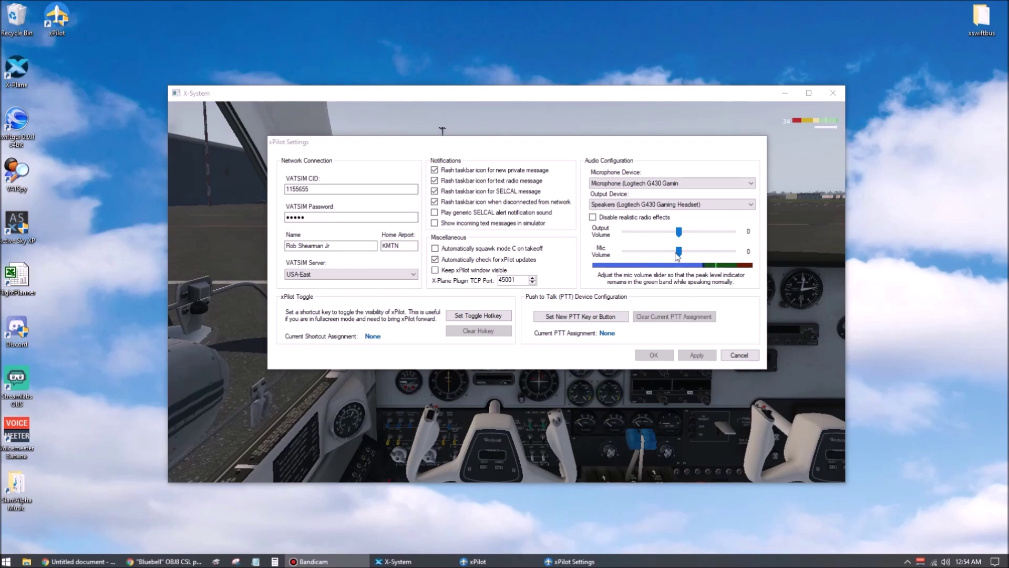
- Set the mic volume, assign push-to-talk to Joystick Button 1 on CH FLIGHT SIM YOKE USB, and apply
mouse_move(679, 253)
mouse_down()
mouse_move(648, 252)
mouse_move(681, 254)
mouse_up()
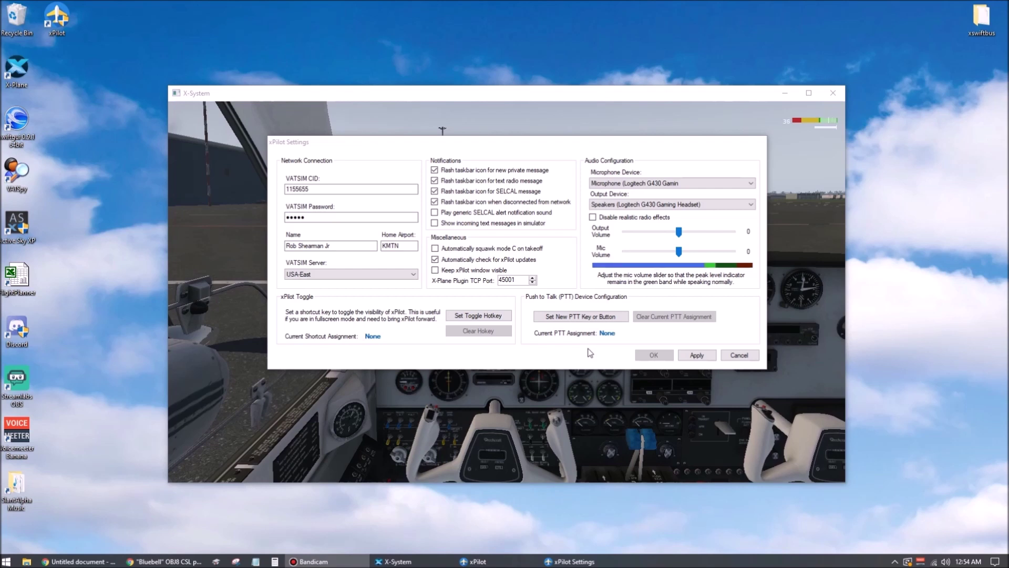
click(590, 317)
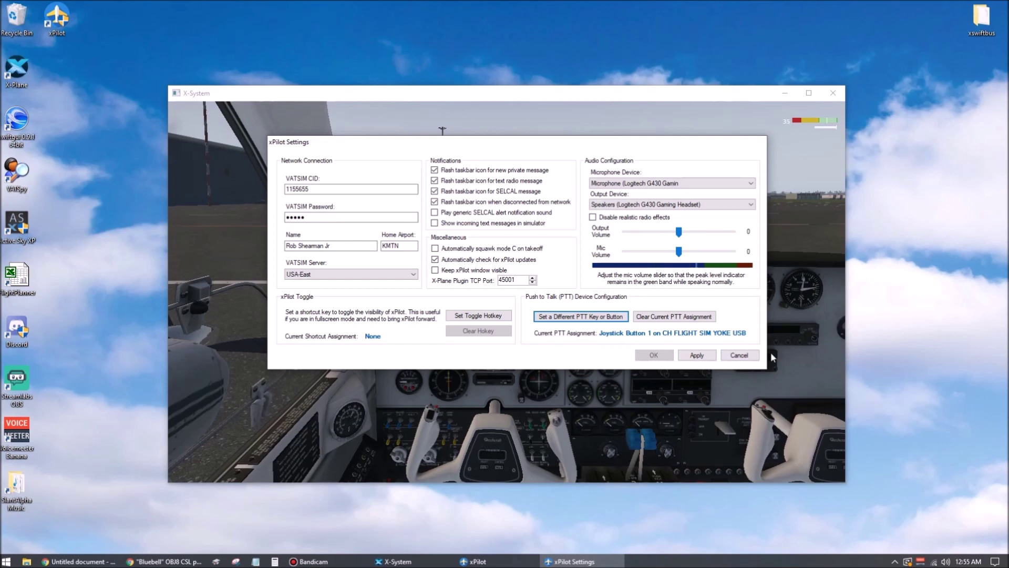
key(F12)
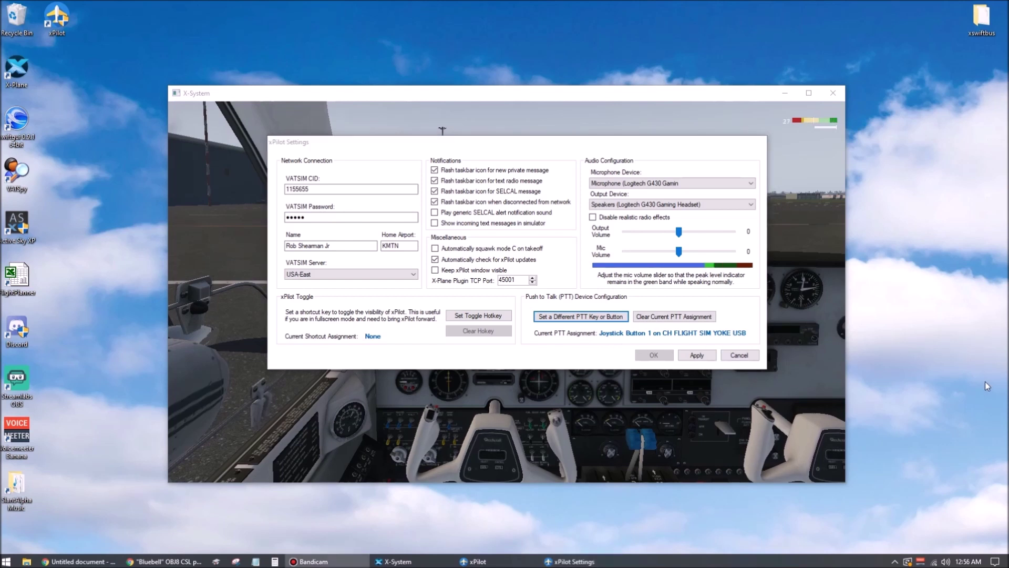
click(697, 355)
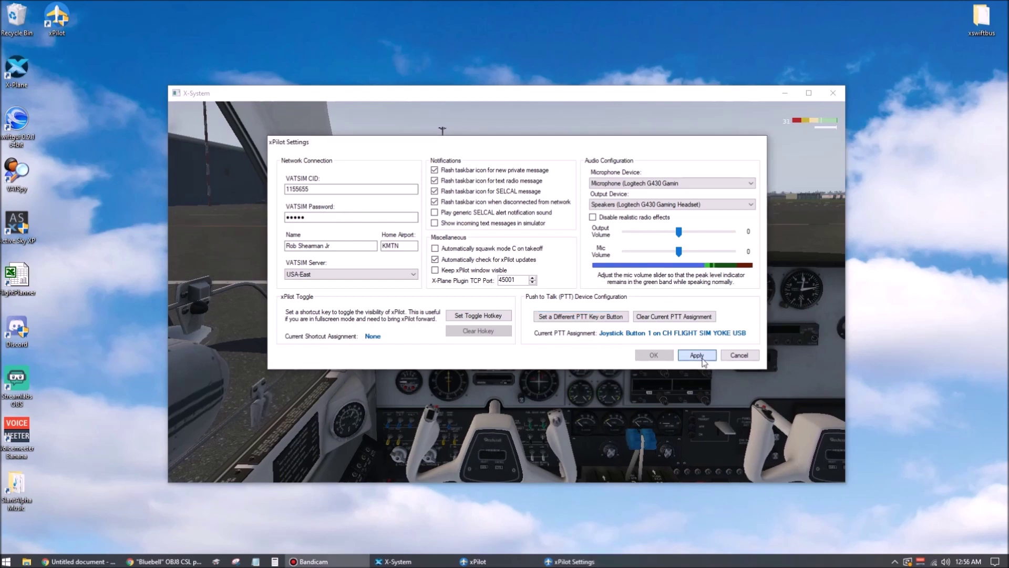
- Close settings and connect to VATSIM as N531DV flying a BE58 BEECH 58 Baron
click(654, 355)
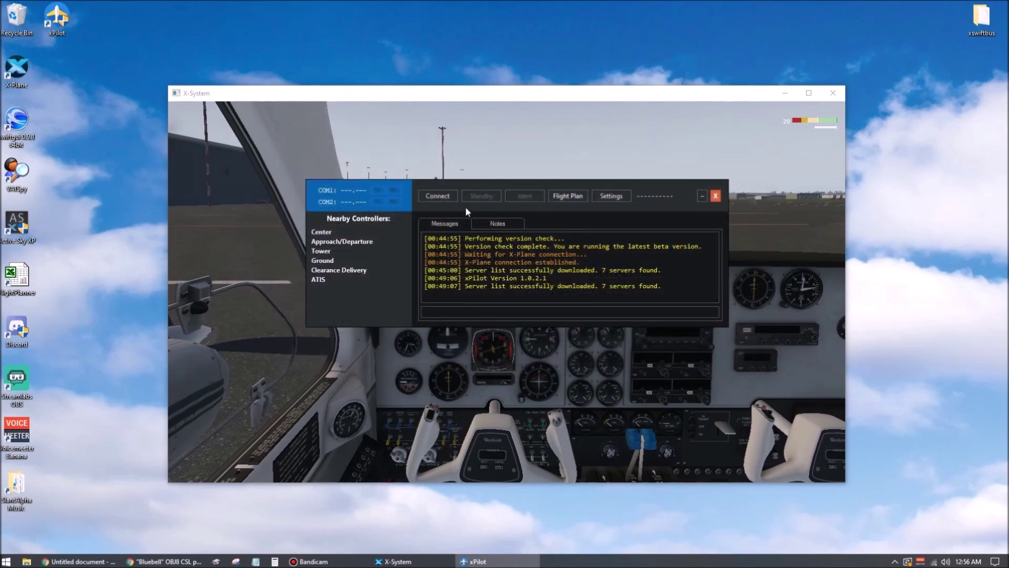
click(447, 200)
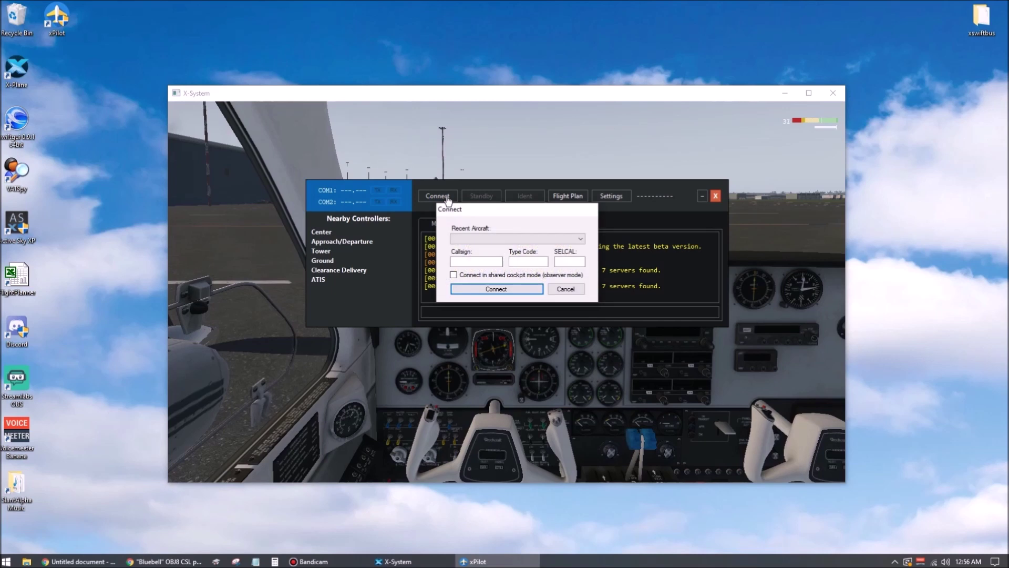
click(478, 262)
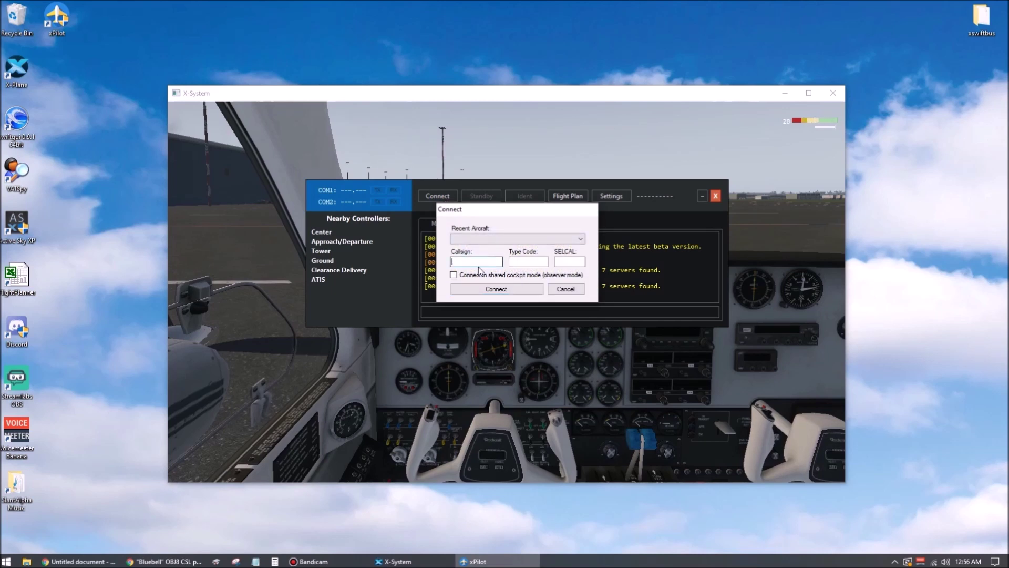
text(N531DV)
key(Tab)
text(BE58)
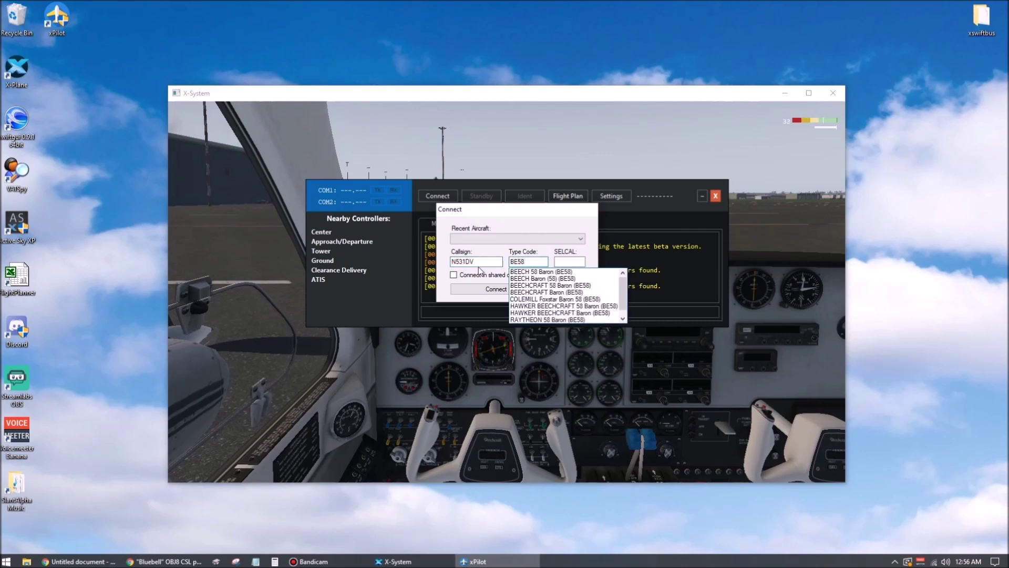
click(522, 272)
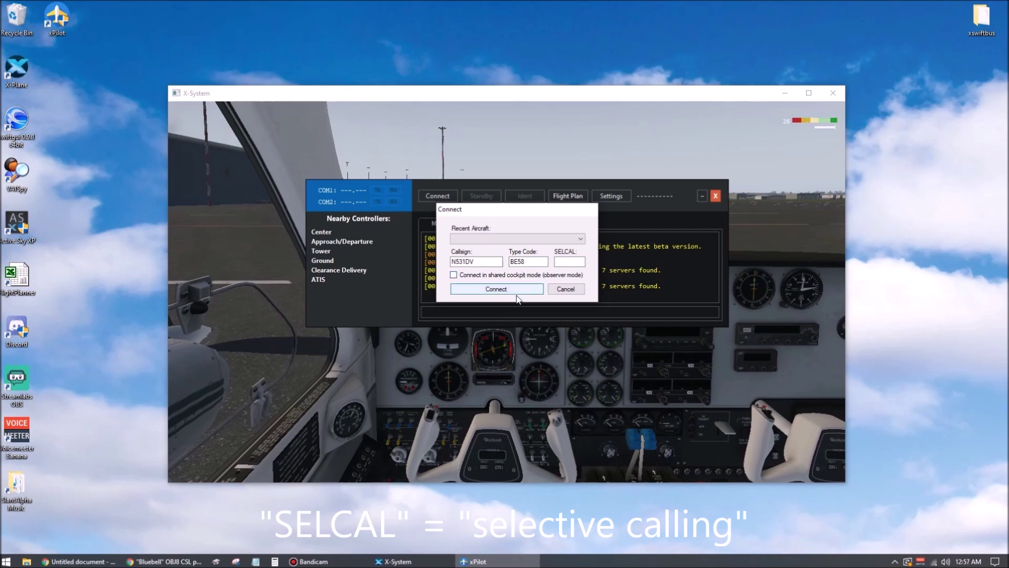
click(497, 289)
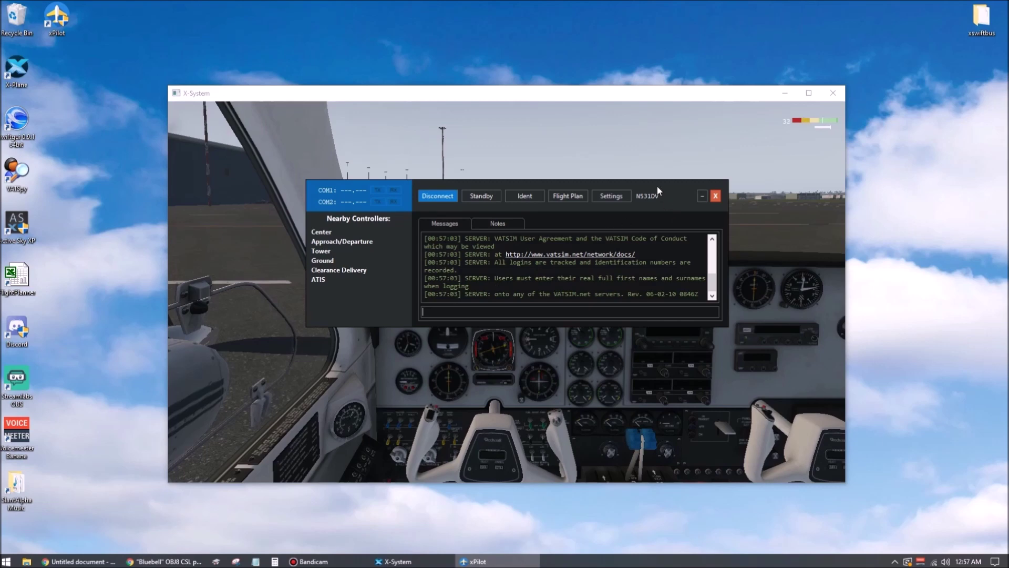
drag(657, 185, 515, 115)
- Make X-Plane full screen, hide the yokes, switch the battery on, and bring xPilot forward
click(514, 93)
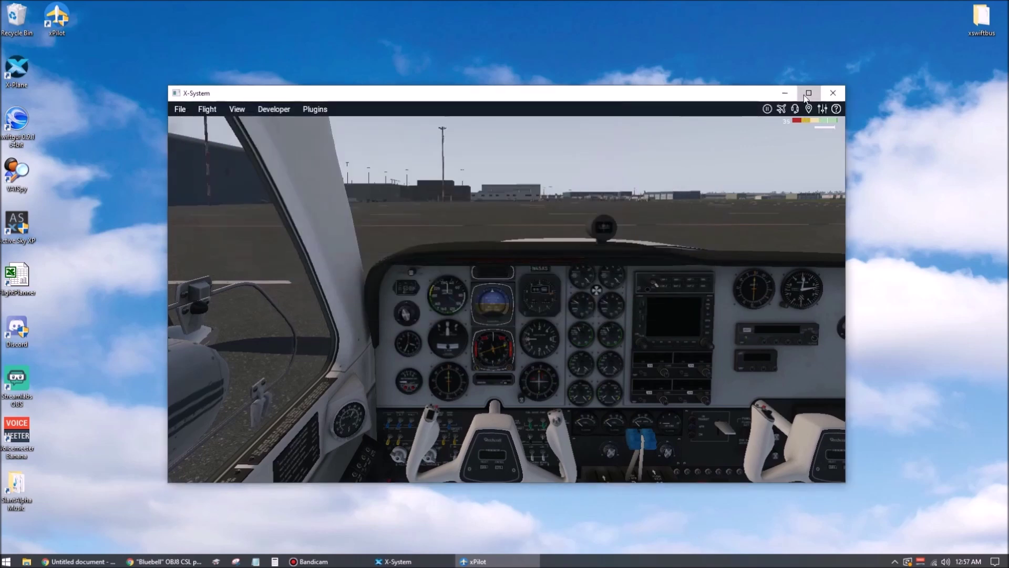
double_click(514, 93)
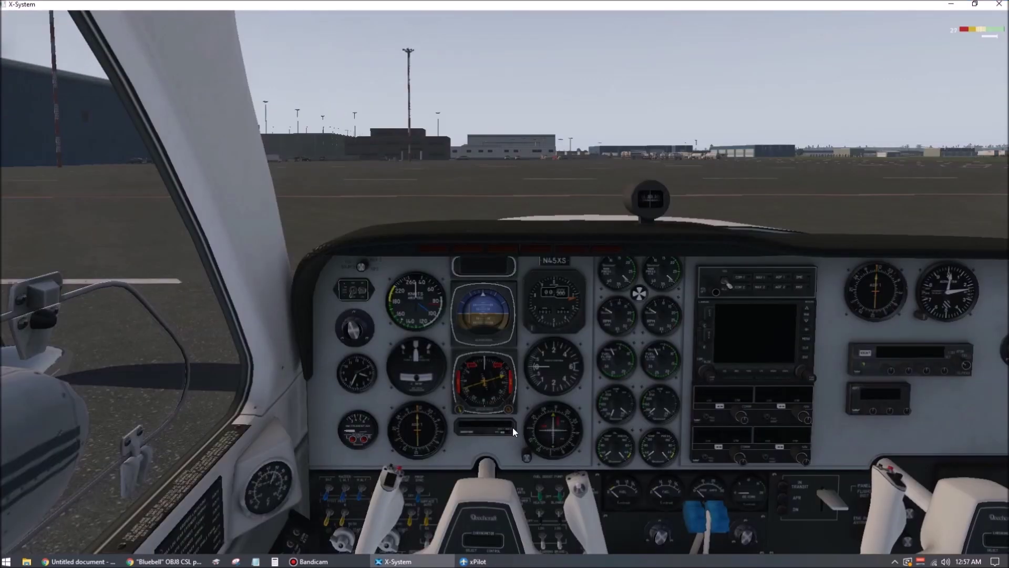
click(396, 512)
click(326, 497)
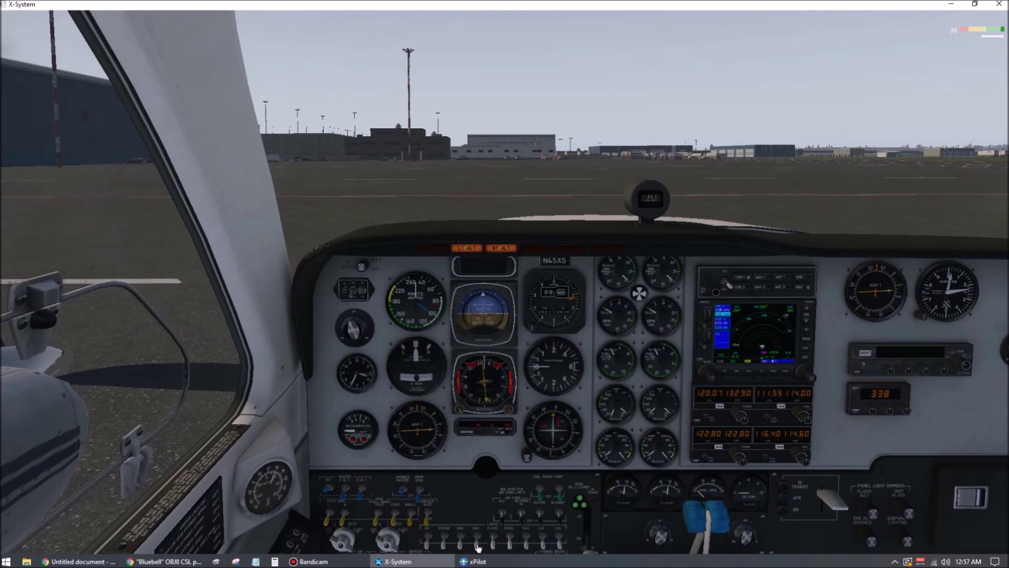
click(476, 561)
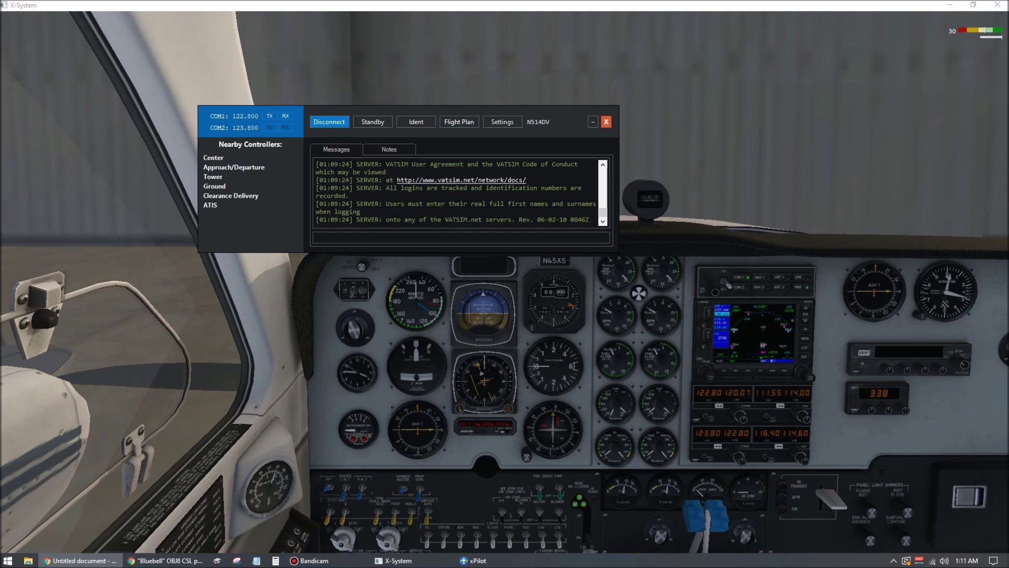
- Key push-to-talk to transmit on COM1 at 122.800
key(ctrl)
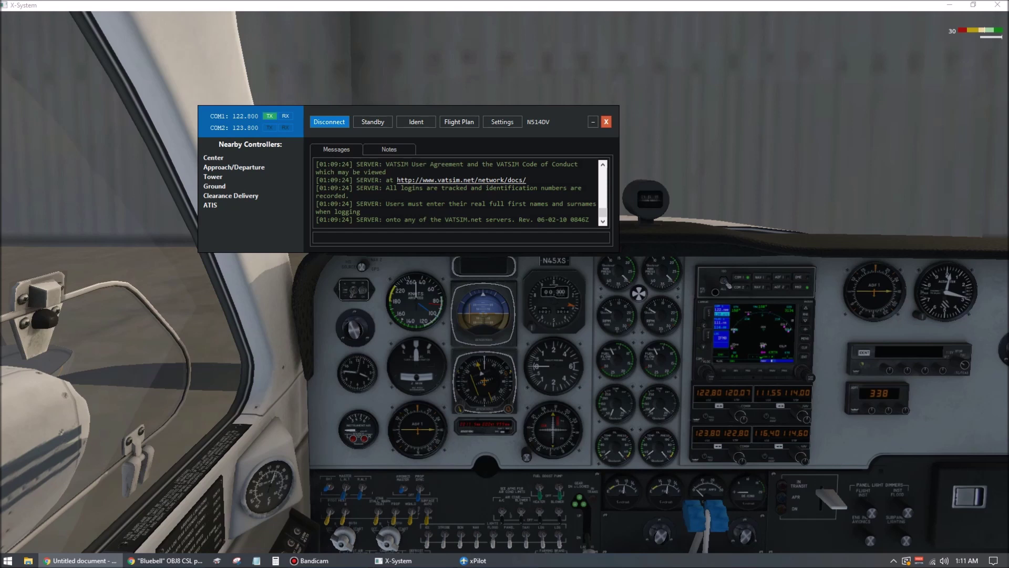